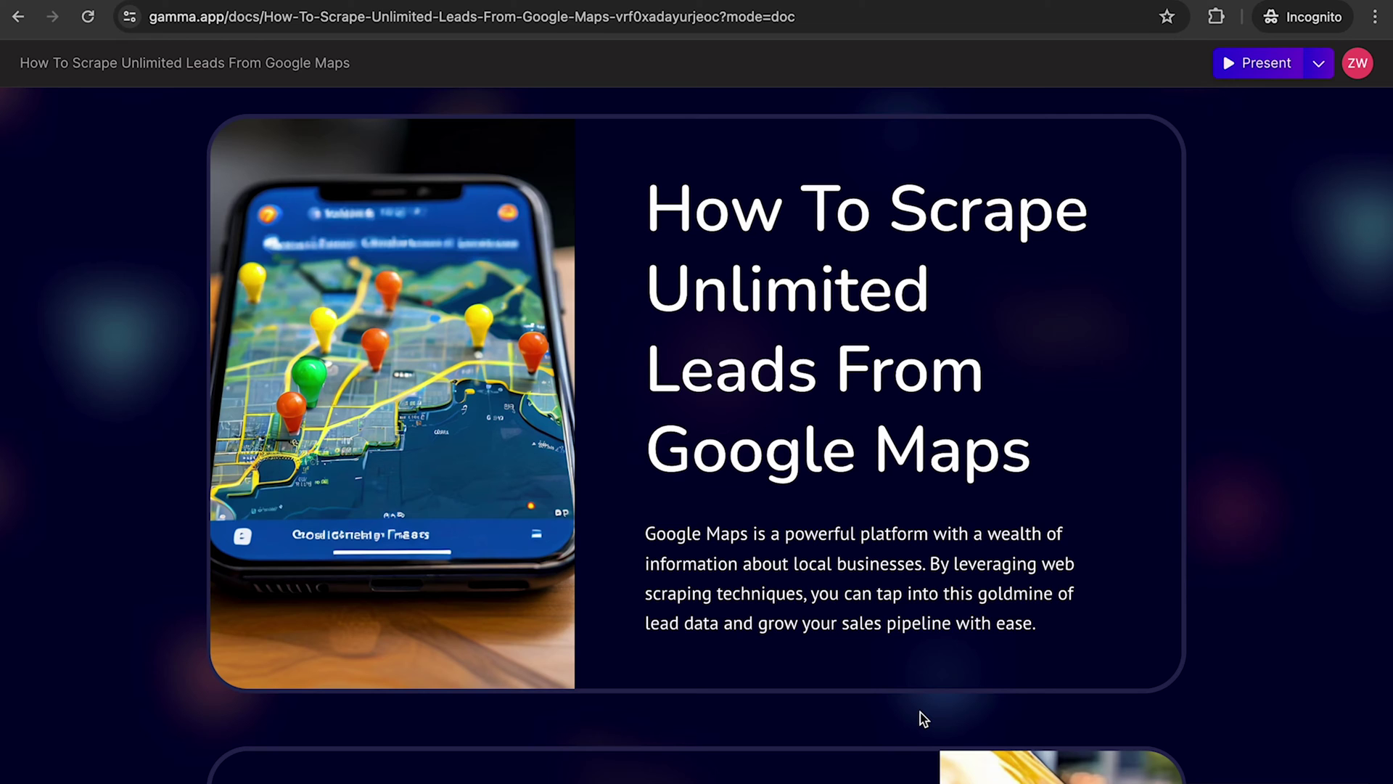
Step: Switch over to the browser tab showing Google Maps
{"action": "left_click", "coordinate": [532, 3]}
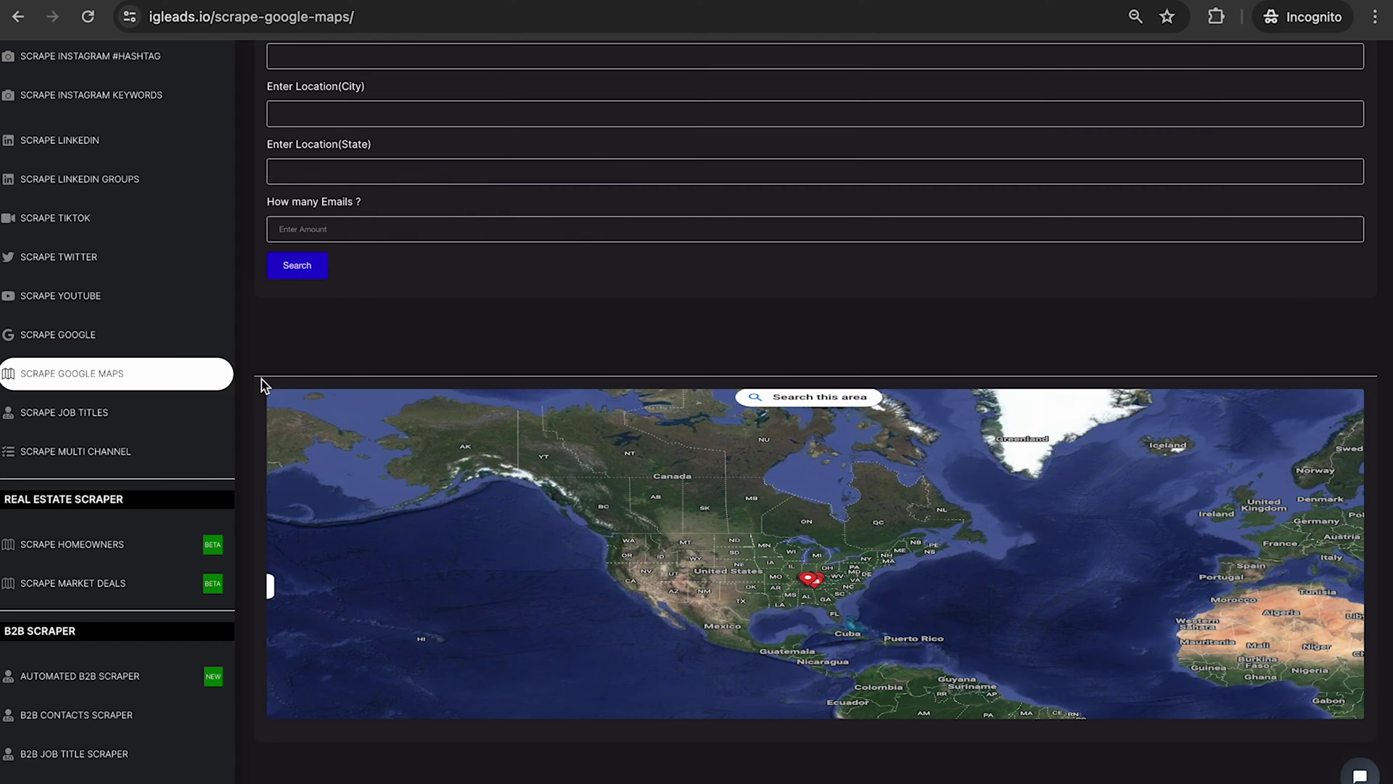
{"action": "scroll", "coordinate": [290, 398], "scroll_direction": "up", "scroll_amount": 3}
{"action": "scroll", "coordinate": [372, 430], "scroll_direction": "down", "scroll_amount": 1}
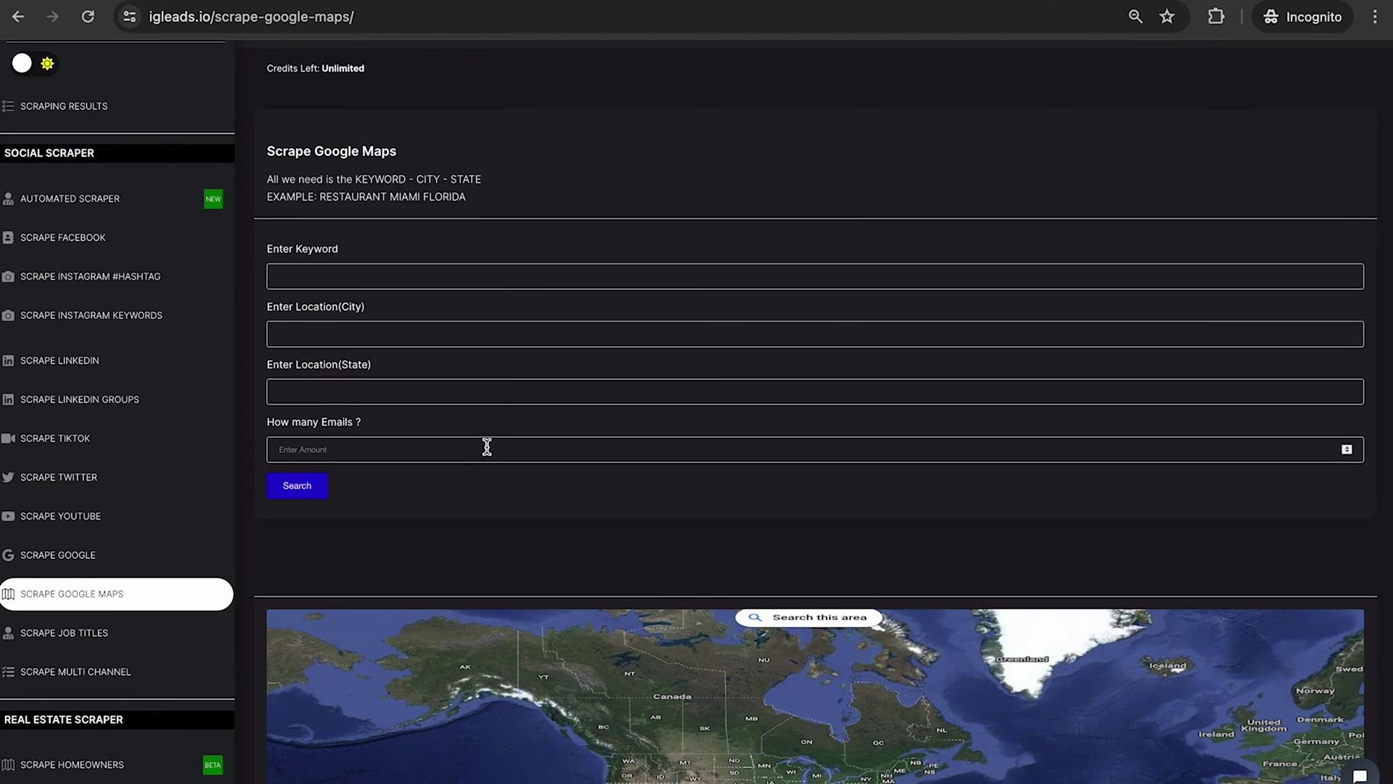
{"action": "scroll", "coordinate": [485, 445], "scroll_direction": "down", "scroll_amount": 1}
{"action": "scroll", "coordinate": [485, 452], "scroll_direction": "down", "scroll_amount": 6}
{"action": "scroll", "coordinate": [485, 451], "scroll_direction": "up", "scroll_amount": 7}
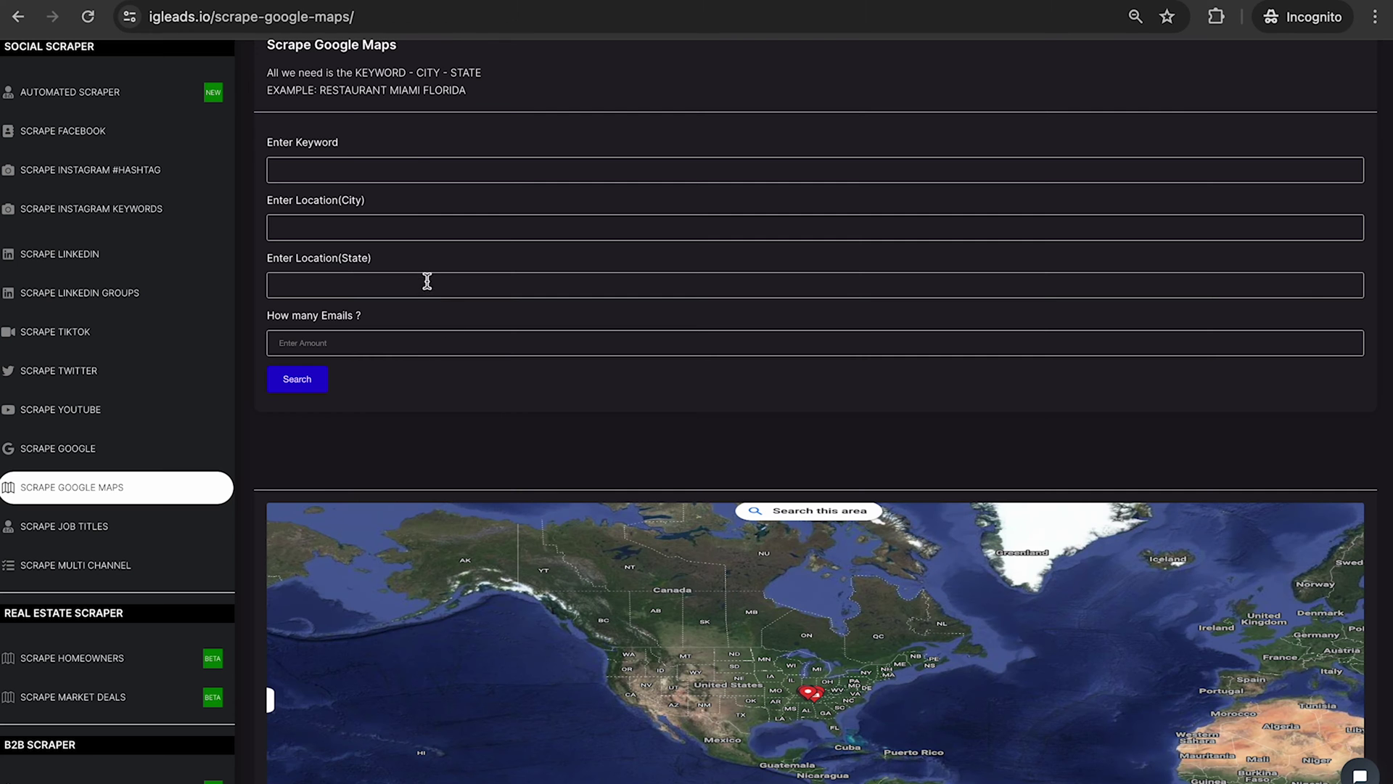
Step: Enter keyword Food Trucks, city Orlando and state Florida in the Google Maps scrape form
{"action": "left_click", "coordinate": [415, 164]}
{"action": "type", "text": "Food Trucks"}
{"action": "left_click", "coordinate": [518, 133]}
{"action": "left_click", "coordinate": [438, 235]}
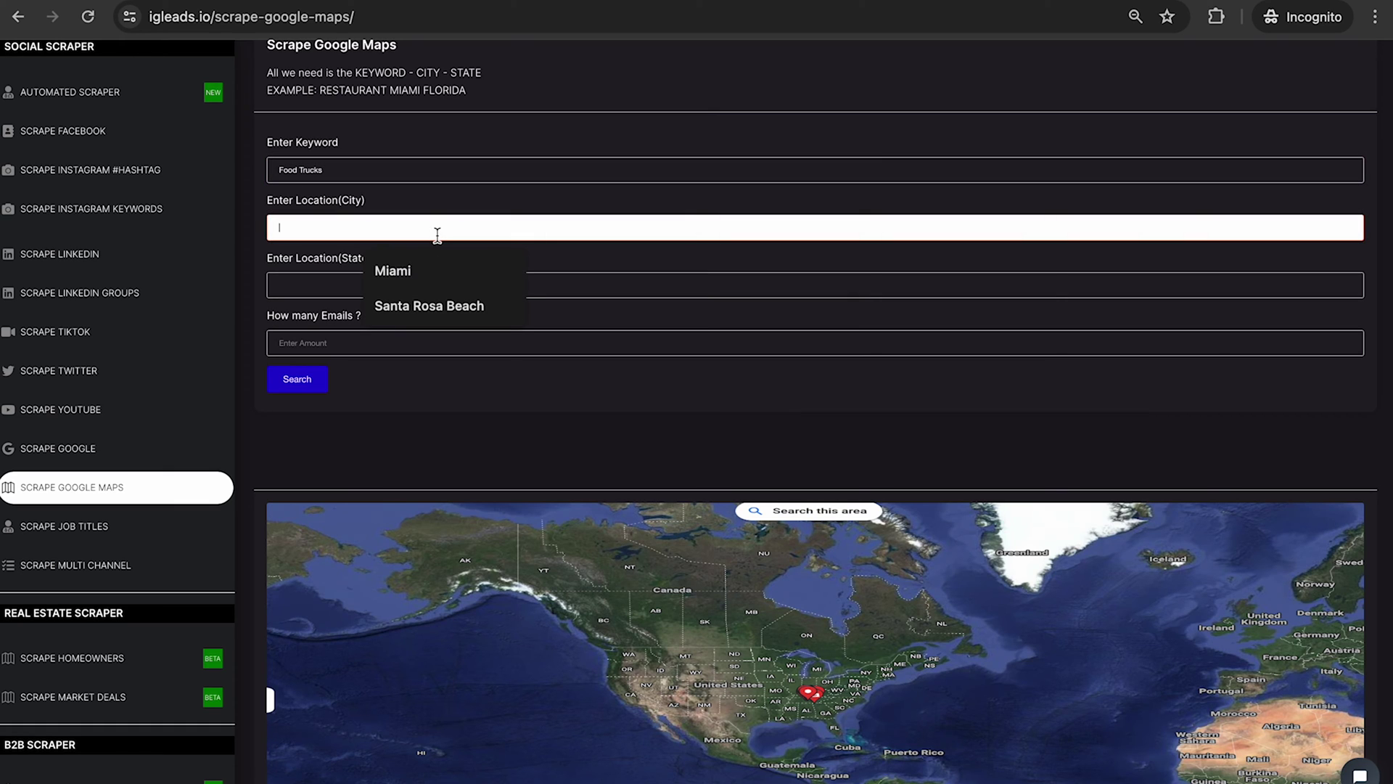
{"action": "type", "text": "Or"}
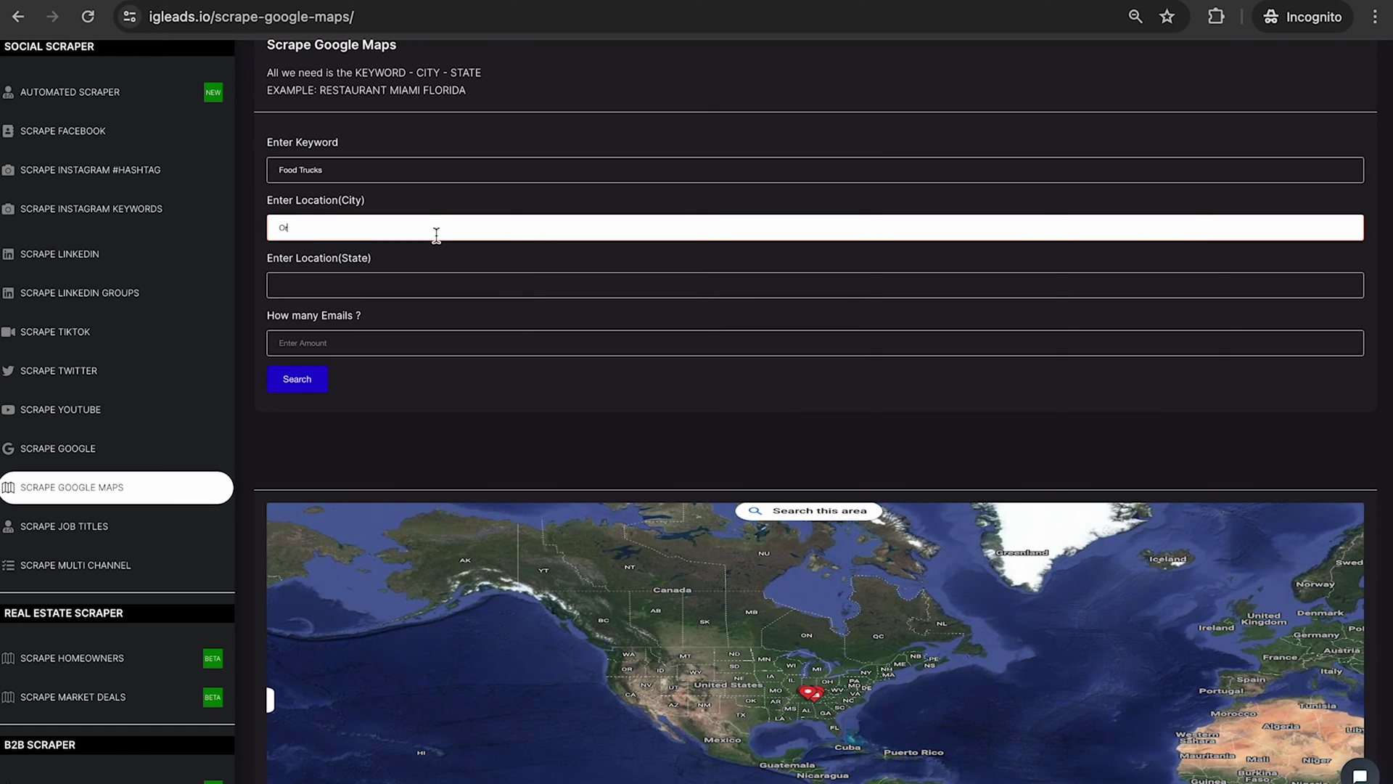
{"action": "type", "text": "lando"}
{"action": "left_click", "coordinate": [408, 292]}
{"action": "type", "text": "Fl"}
{"action": "left_click", "coordinate": [428, 323]}
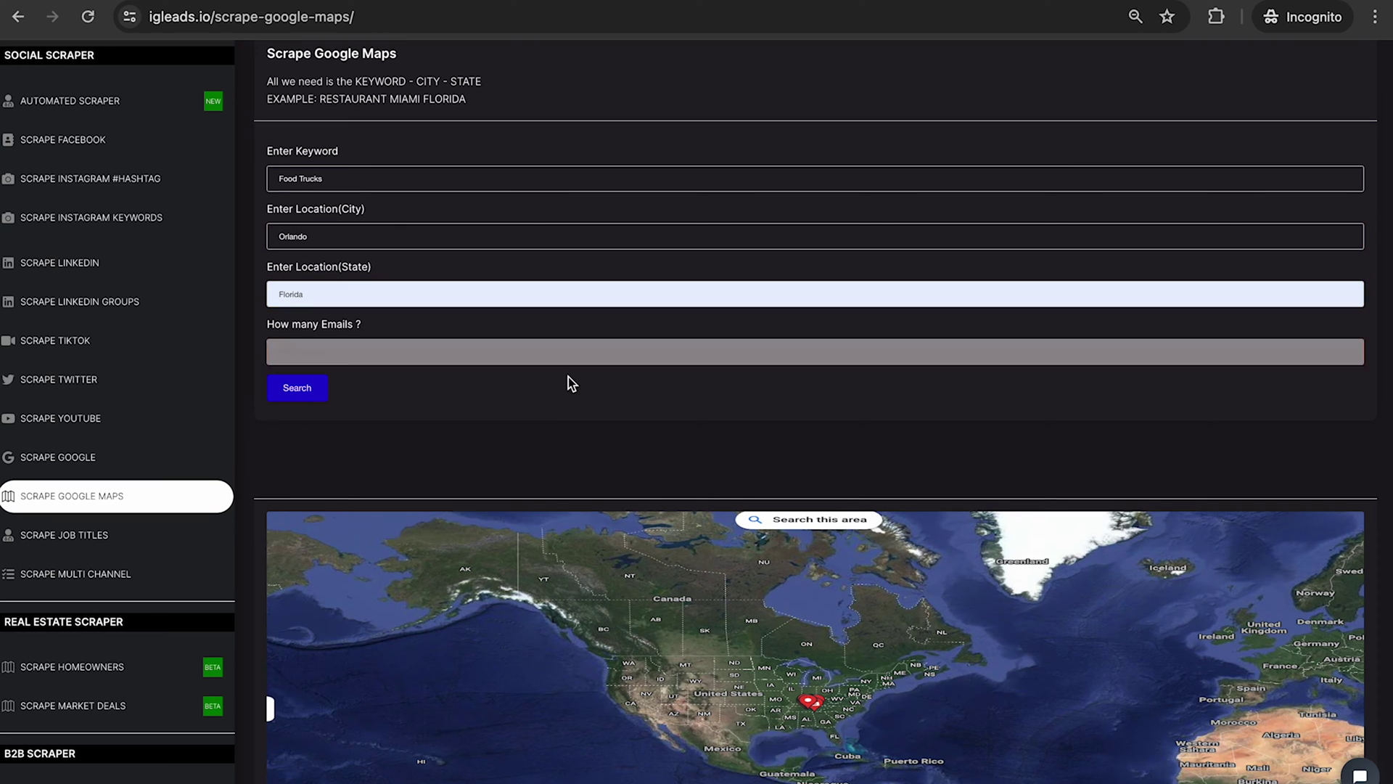
{"action": "left_click", "coordinate": [551, 341]}
Step: Request 150 emails and launch the Food Trucks scrape
{"action": "type", "text": "150"}
{"action": "left_click", "coordinate": [309, 392]}
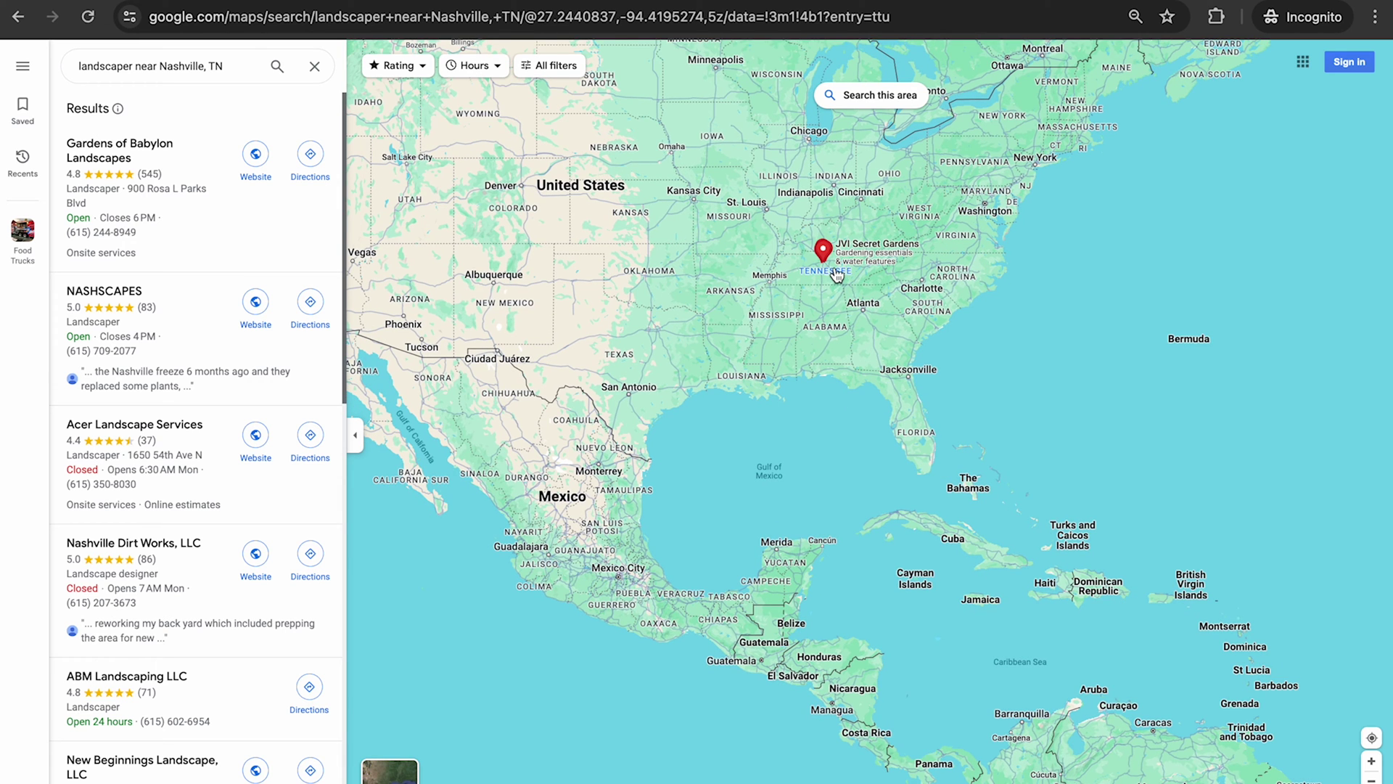
{"action": "left_click", "coordinate": [144, 334]}
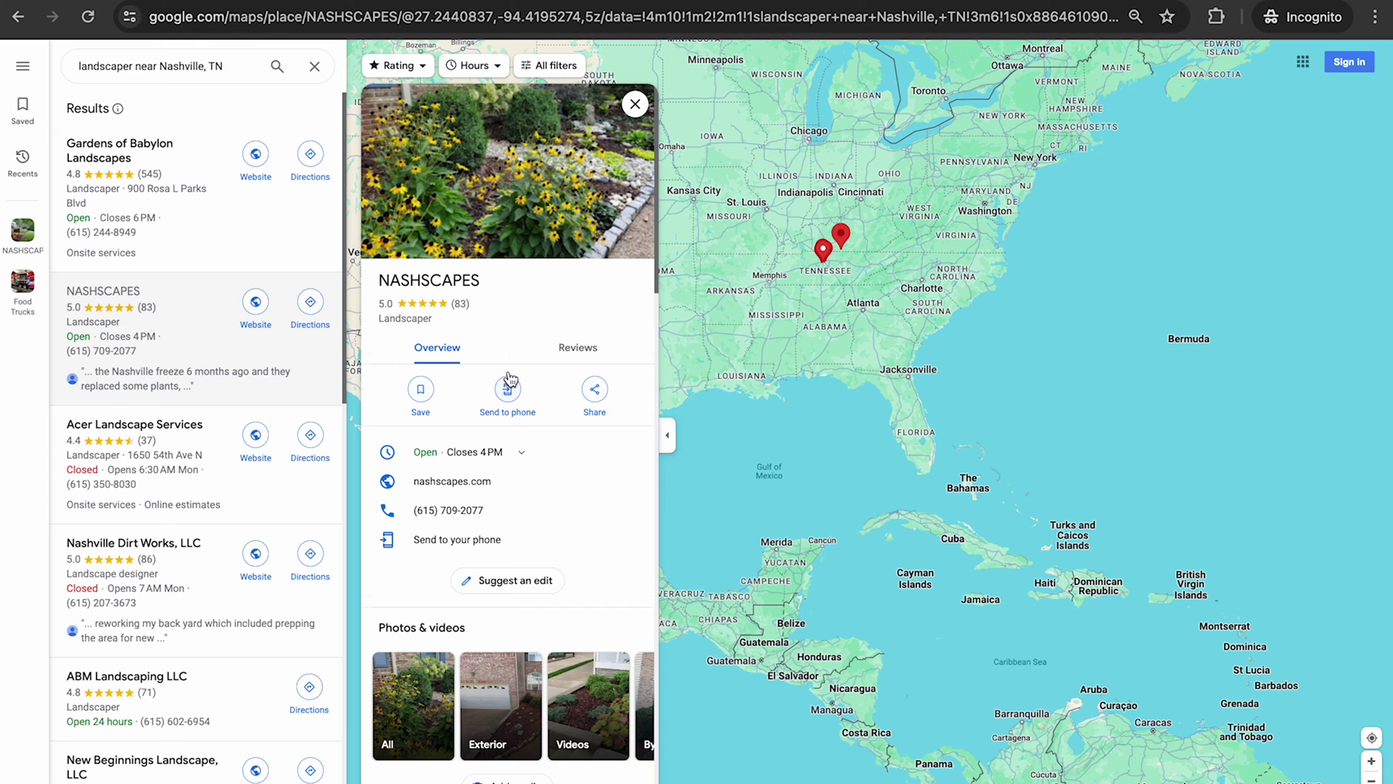
{"action": "scroll", "coordinate": [501, 406], "scroll_direction": "down", "scroll_amount": 8}
{"action": "scroll", "coordinate": [484, 440], "scroll_direction": "up", "scroll_amount": 8}
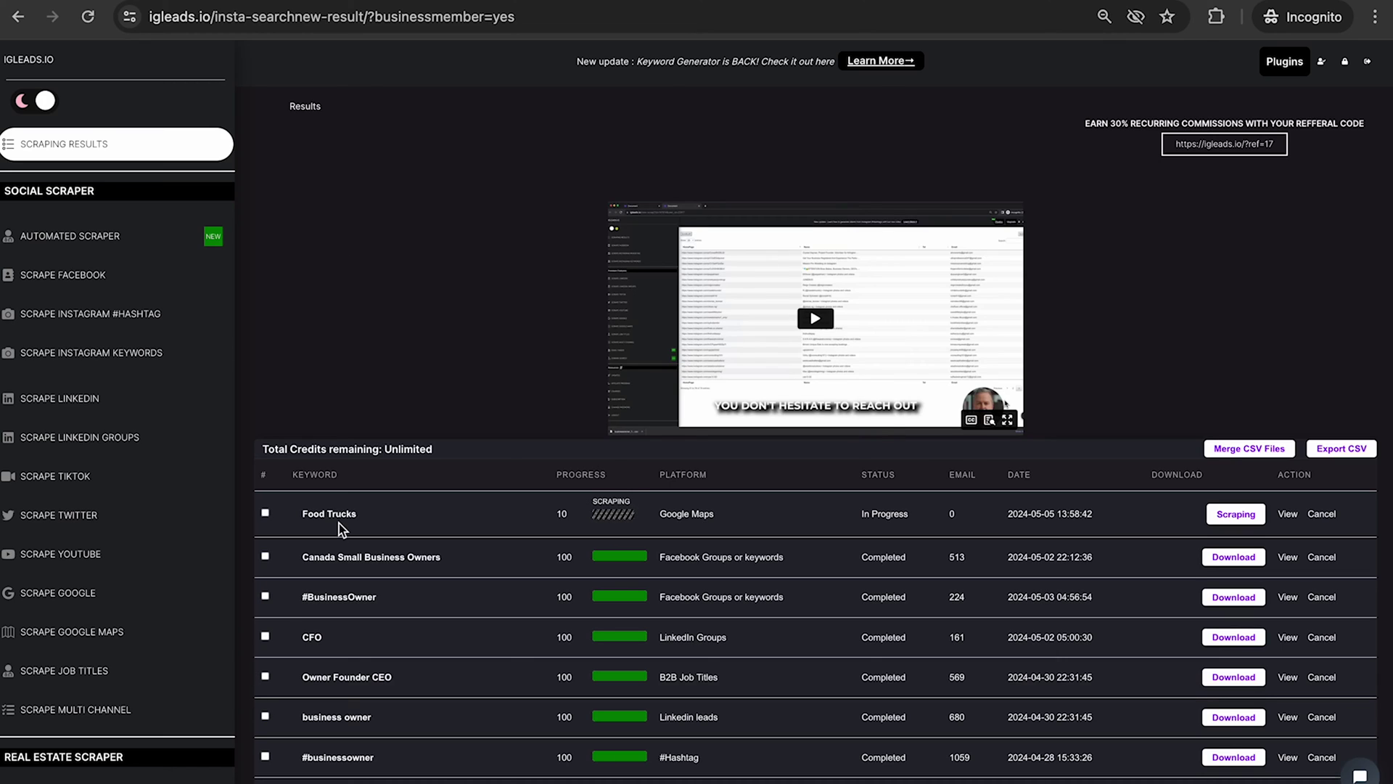
Step: Back on the scrape form, enter keyword Landscraper, city Nashville and state TN
{"action": "left_click", "coordinate": [196, 633]}
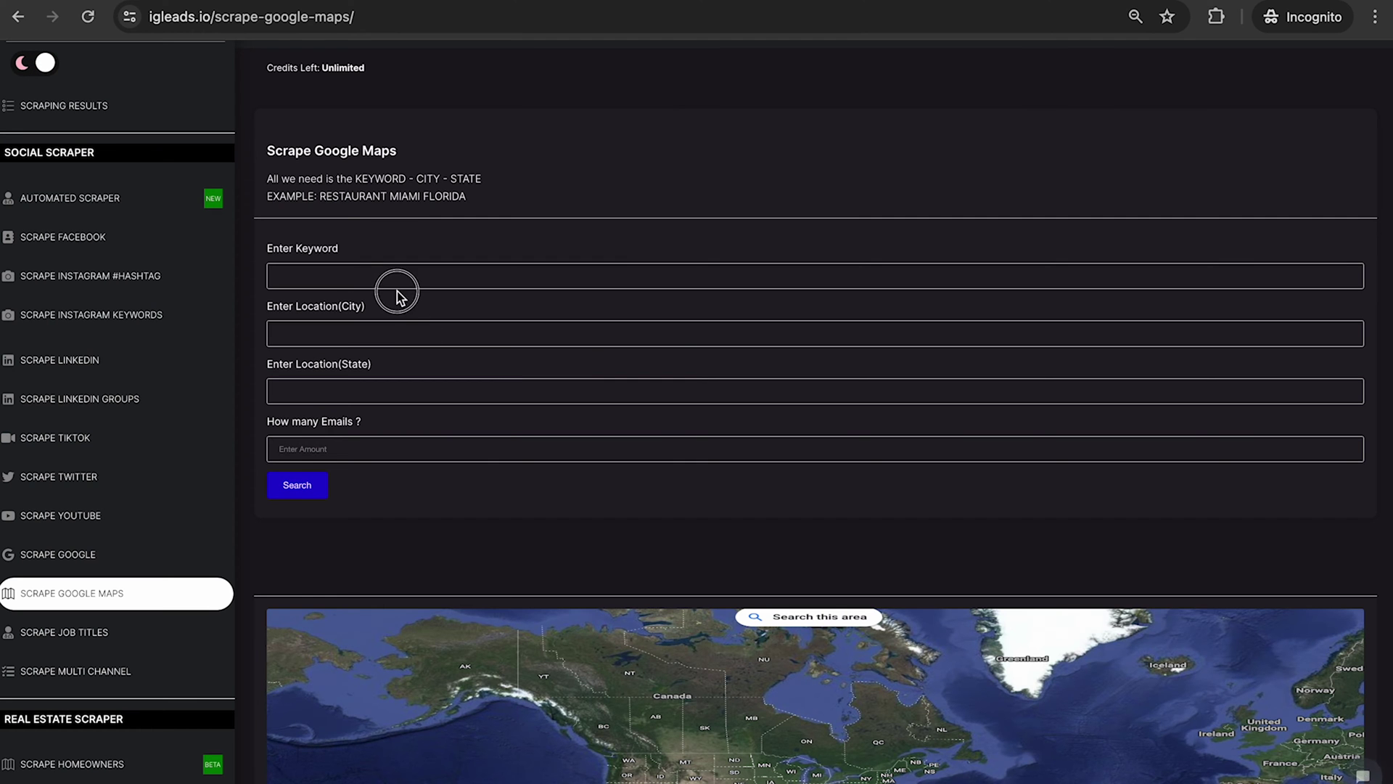
{"action": "left_click", "coordinate": [384, 269]}
{"action": "type", "text": "Lan"}
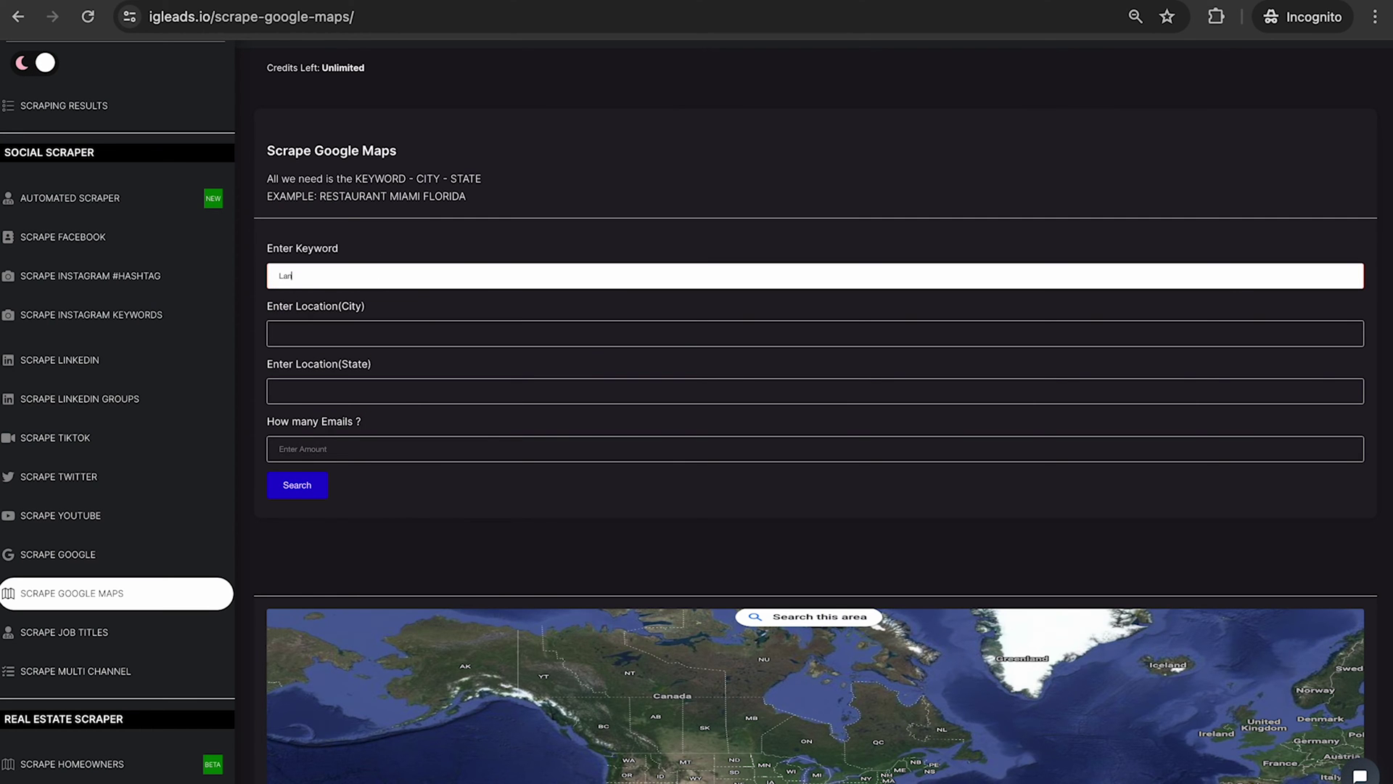
{"action": "type", "text": "dscraper"}
{"action": "left_click", "coordinate": [403, 339]}
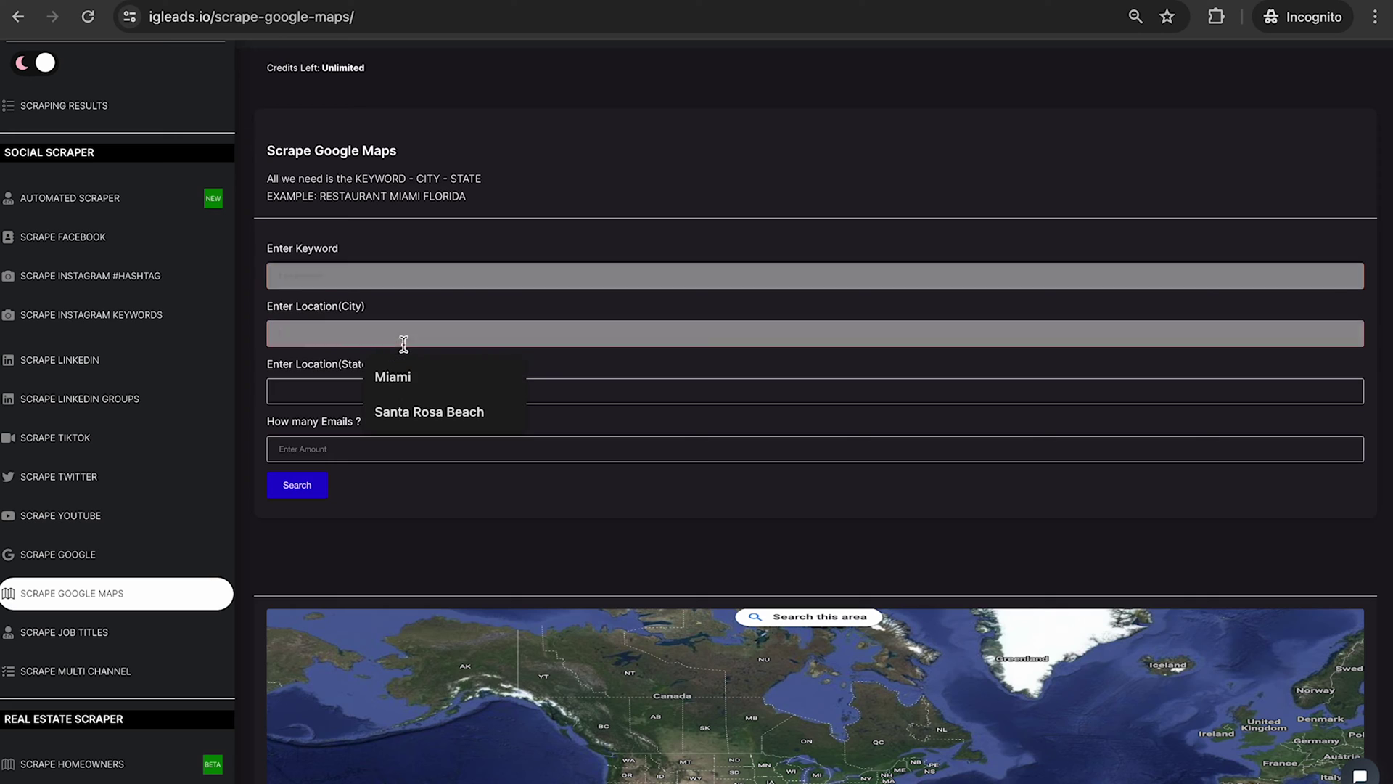
{"action": "type", "text": "Nashville"}
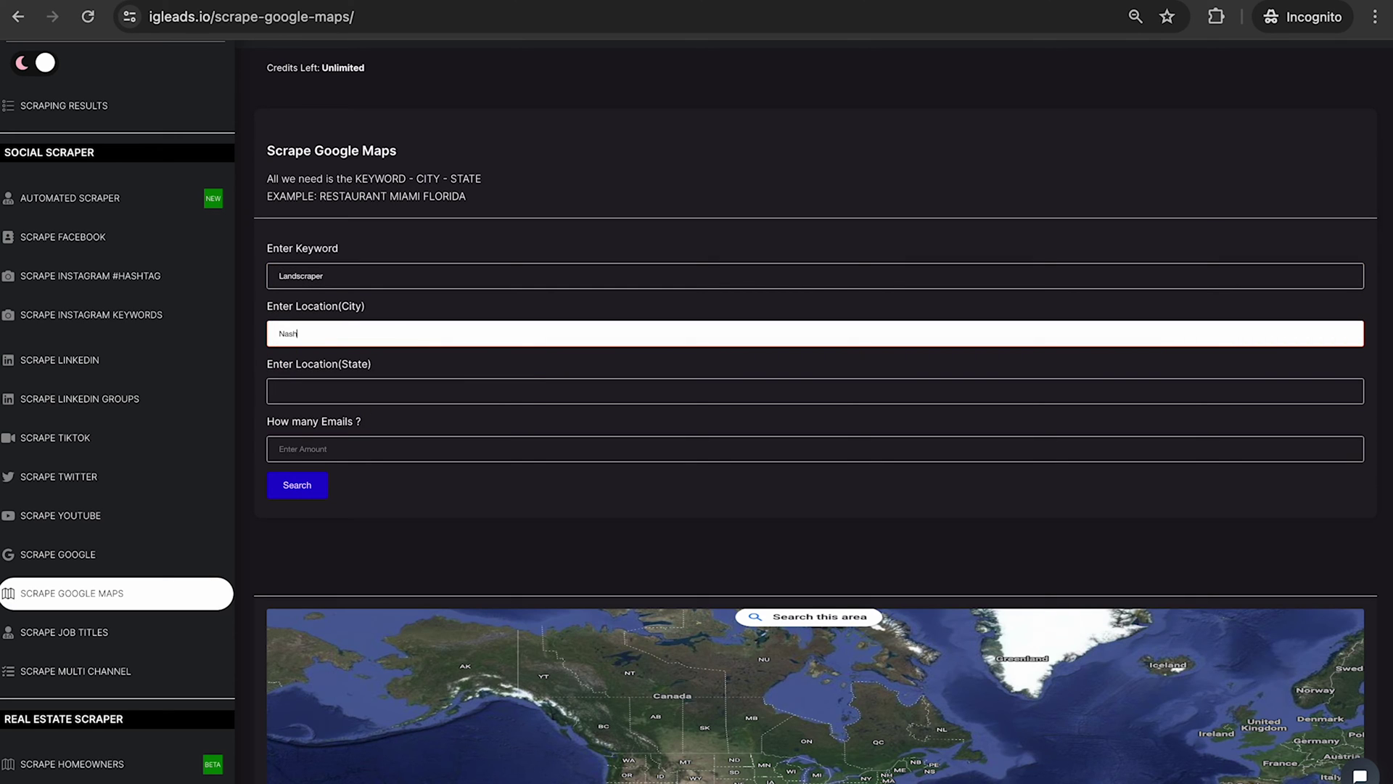
{"action": "left_click", "coordinate": [381, 398]}
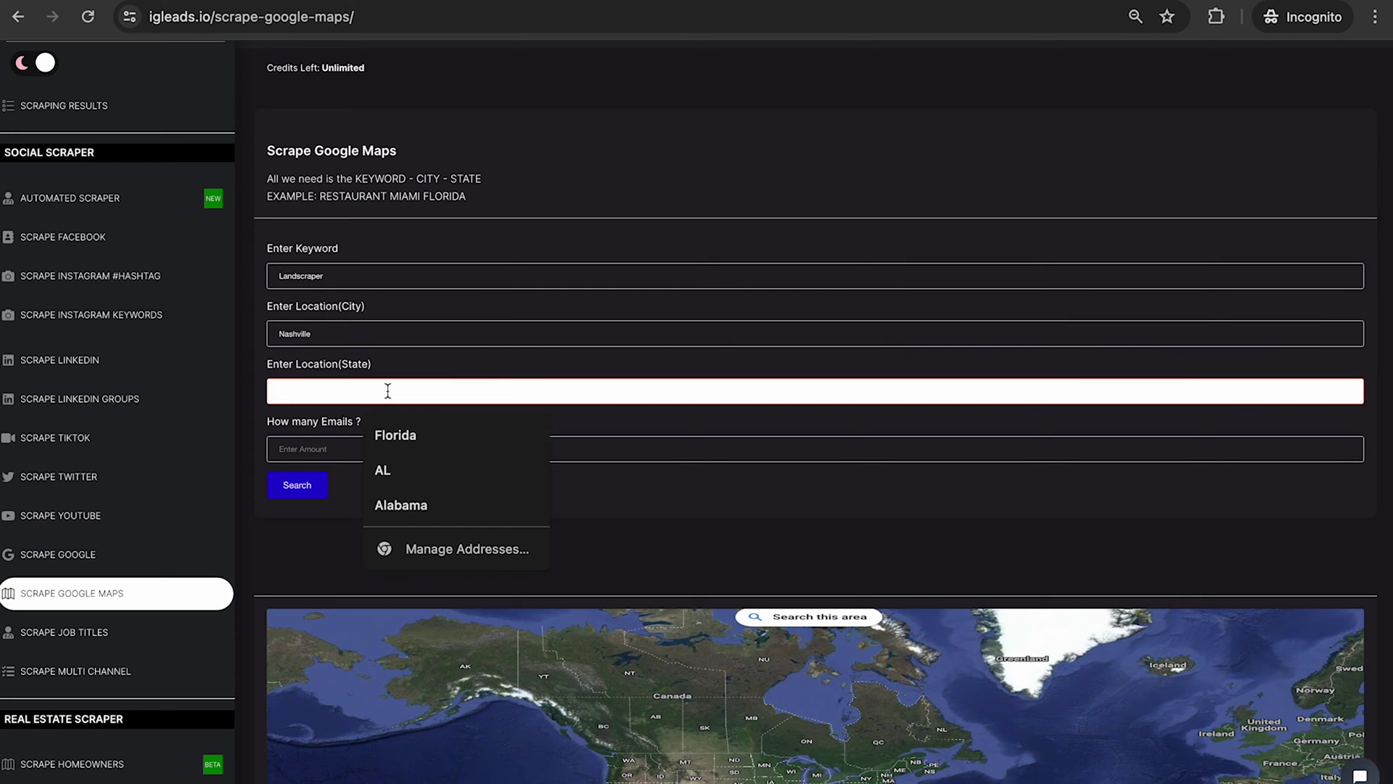
{"action": "type", "text": "T"}
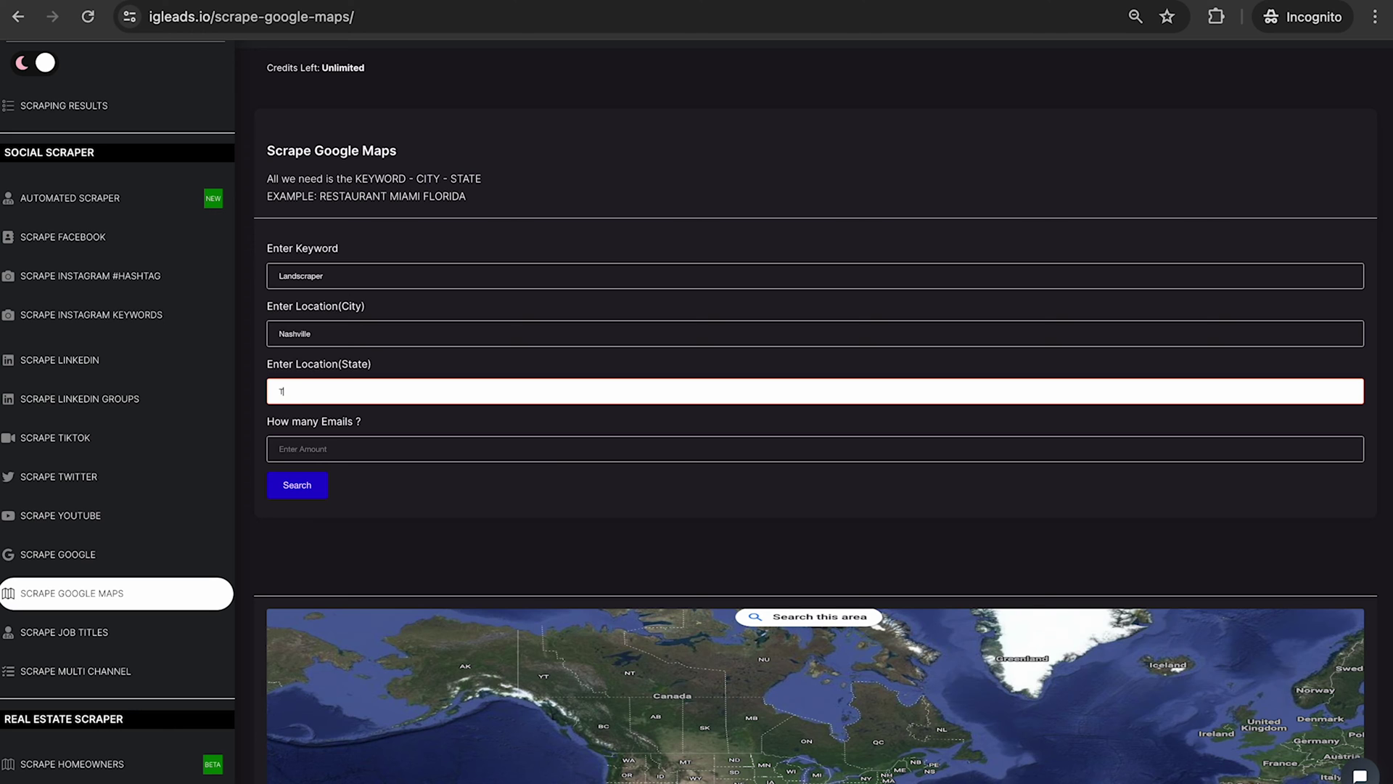
{"action": "type", "text": "enN"}
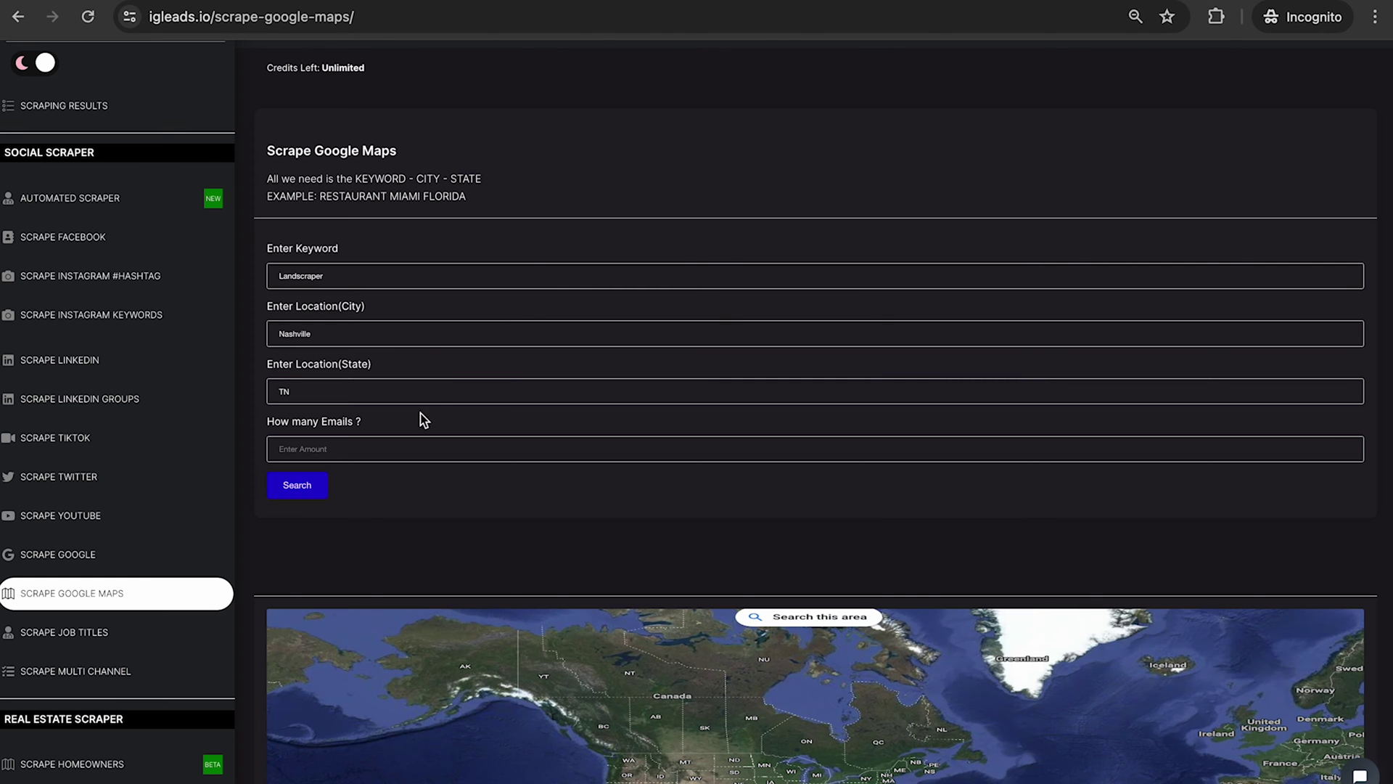
{"action": "left_click", "coordinate": [360, 456]}
Step: Request 150 emails, start the Landscaper scrape, and reload until it shows Completed with 44 emails
{"action": "type", "text": "150"}
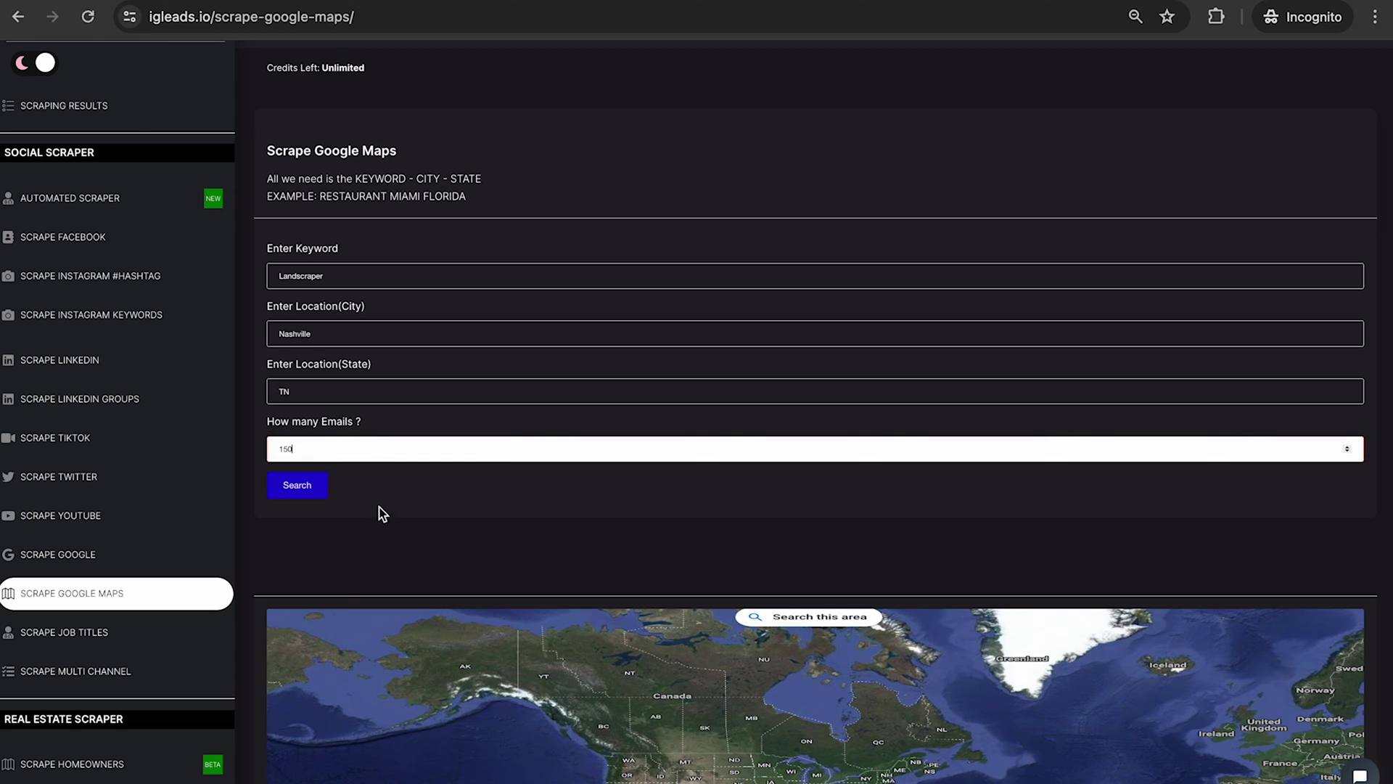
{"action": "left_click", "coordinate": [303, 485]}
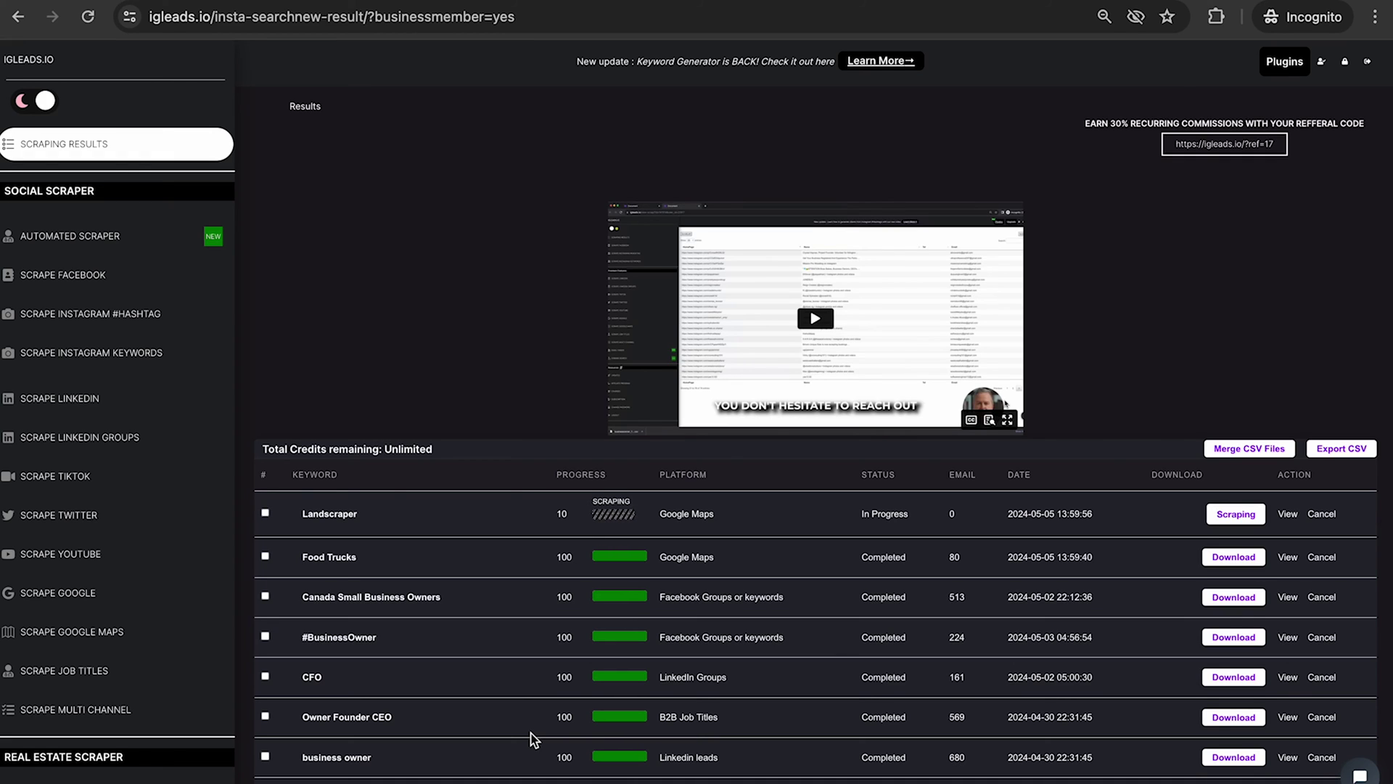
{"action": "left_click", "coordinate": [89, 17]}
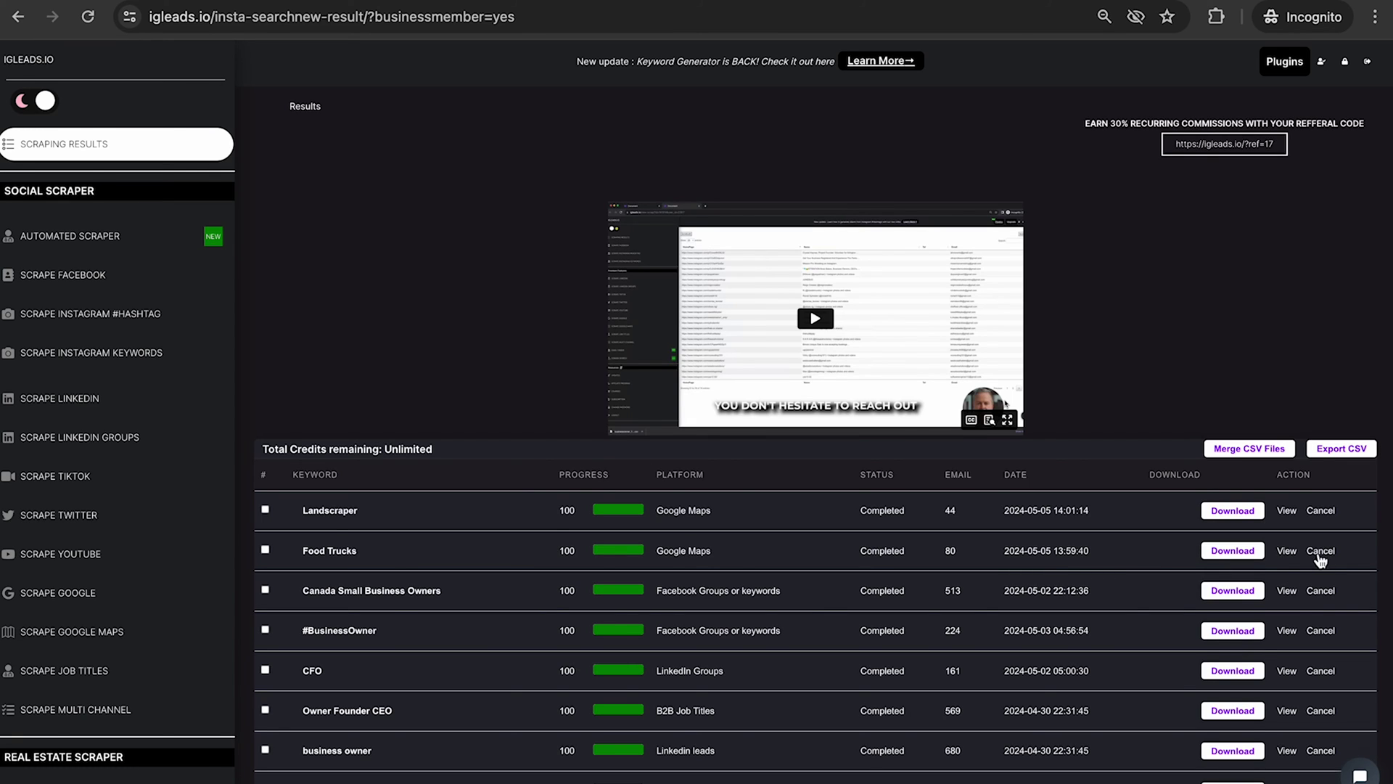
Step: View the Food Trucks lead table, scroll through it, and select then deselect the first email
{"action": "left_click", "coordinate": [1287, 550]}
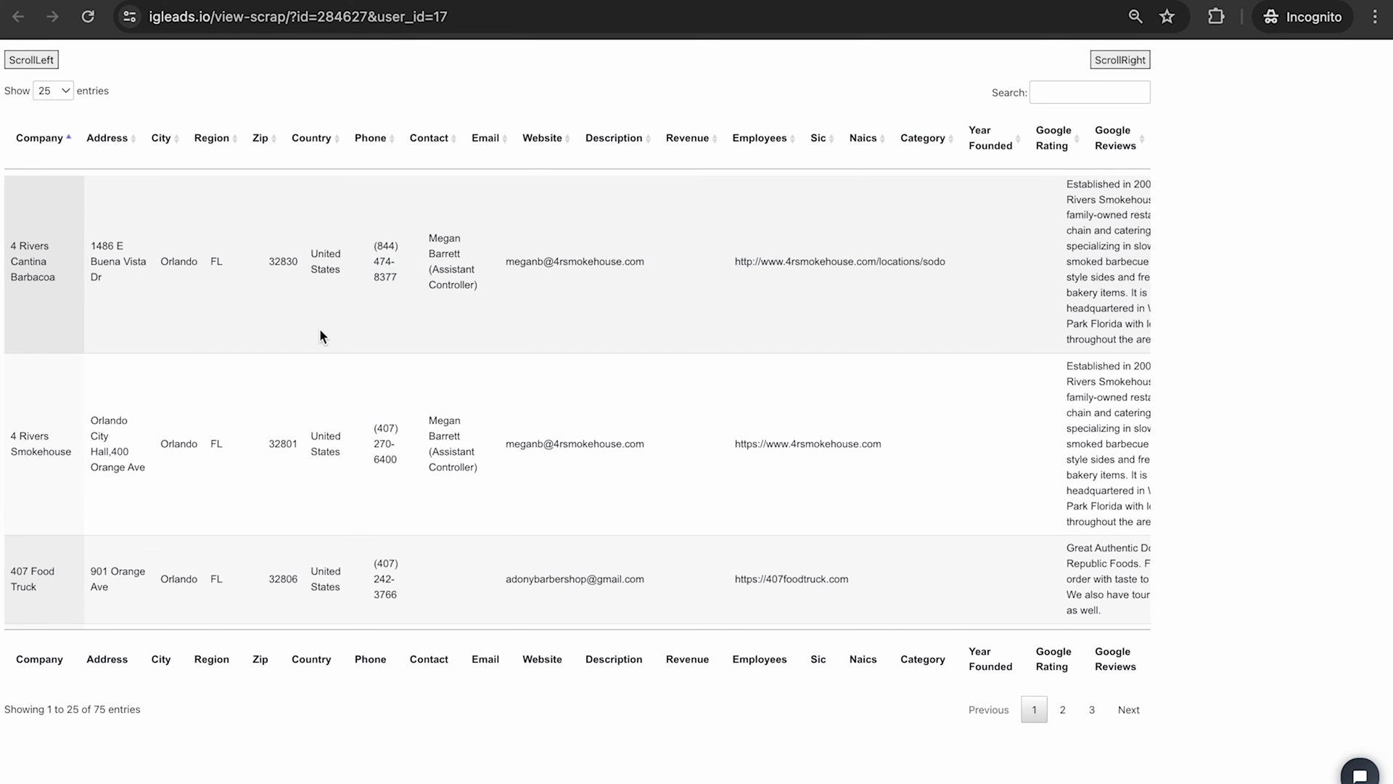
{"action": "scroll", "coordinate": [401, 242], "scroll_direction": "down", "scroll_amount": 6}
{"action": "scroll", "coordinate": [401, 242], "scroll_direction": "up", "scroll_amount": 6}
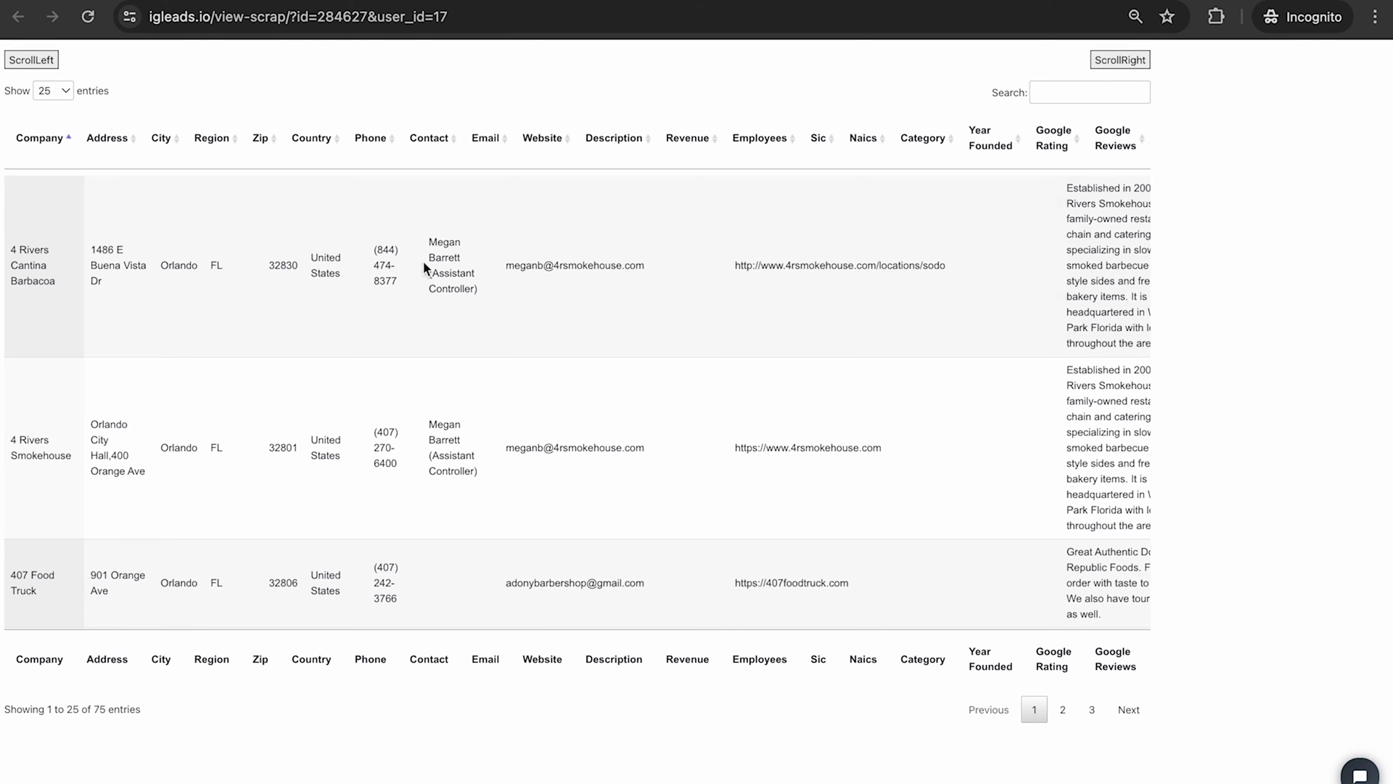
{"action": "scroll", "coordinate": [367, 406], "scroll_direction": "down", "scroll_amount": 6}
{"action": "scroll", "coordinate": [367, 406], "scroll_direction": "up", "scroll_amount": 6}
{"action": "left_click_drag", "start_coordinate": [502, 268], "coordinate": [580, 264]}
{"action": "left_click", "coordinate": [539, 338]}
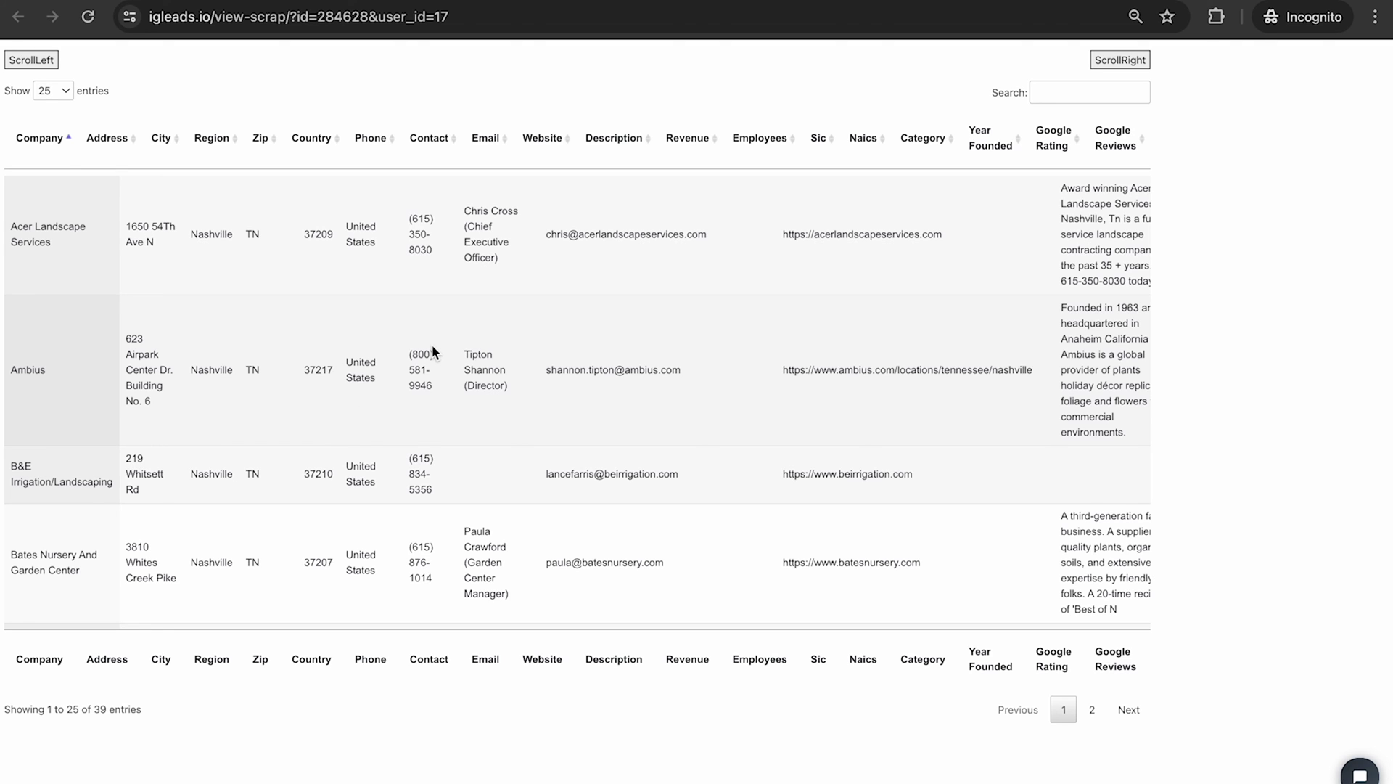
Step: Scroll the Landscaper lead table up, down and sideways to review contacts, emails and websites
{"action": "scroll", "coordinate": [433, 347], "scroll_direction": "down", "scroll_amount": 2}
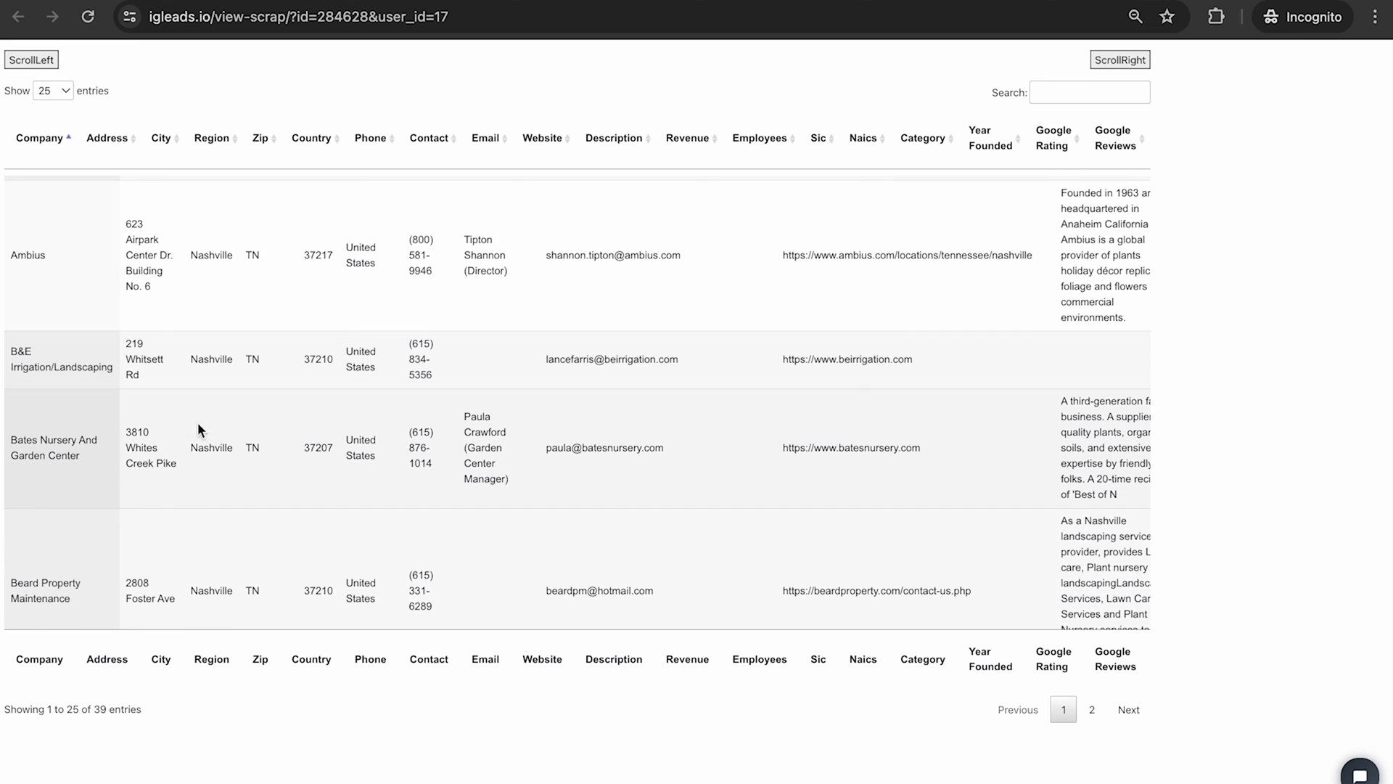
{"action": "scroll", "coordinate": [508, 392], "scroll_direction": "down", "scroll_amount": 3}
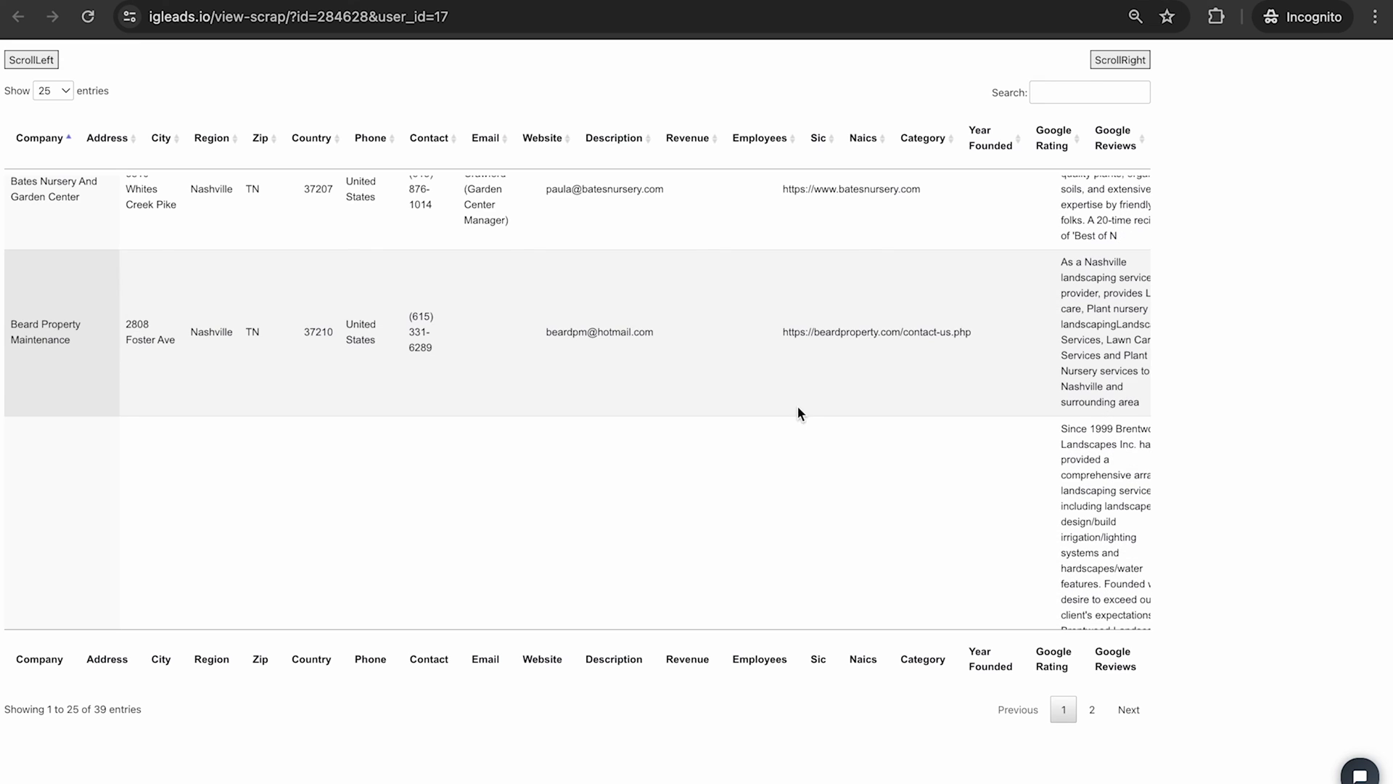
{"action": "scroll", "coordinate": [803, 371], "scroll_direction": "right", "scroll_amount": 5}
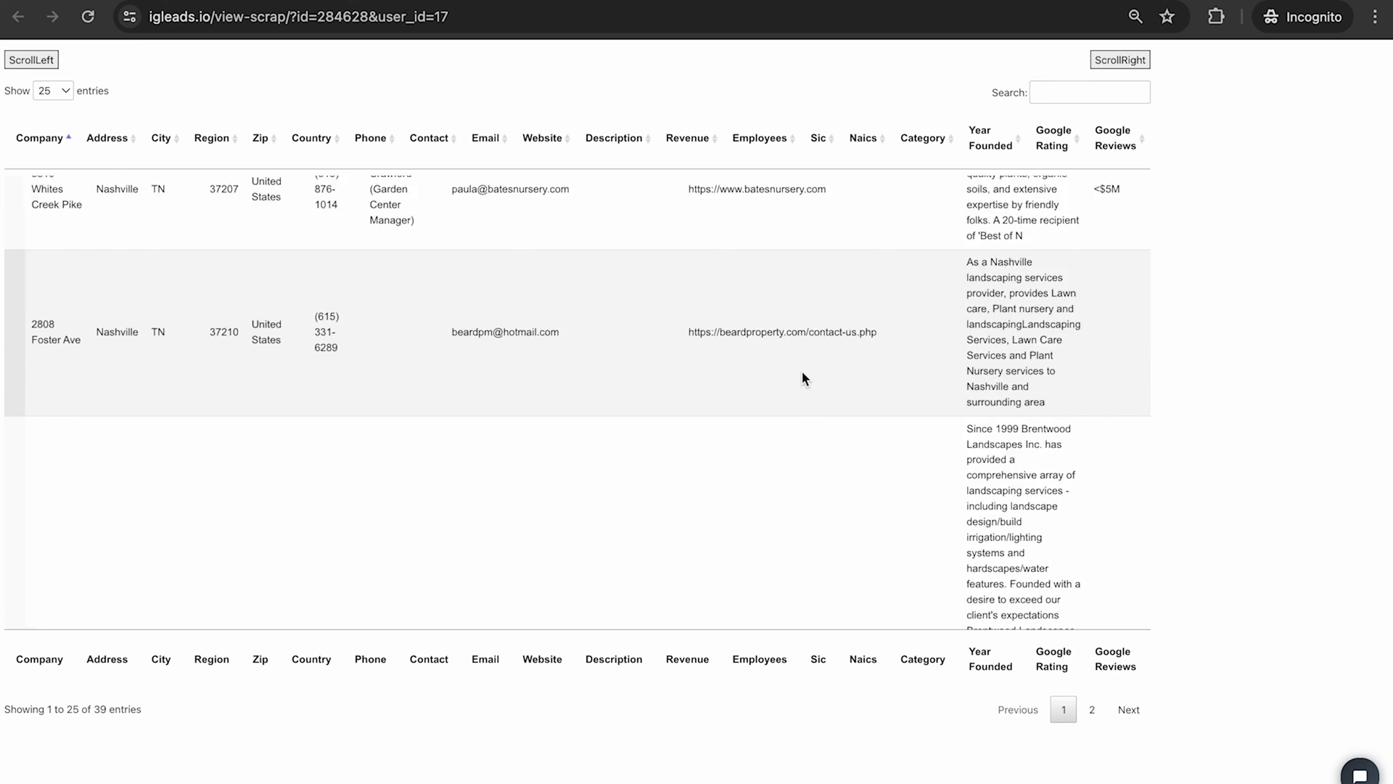
{"action": "scroll", "coordinate": [802, 372], "scroll_direction": "up", "scroll_amount": 3}
{"action": "scroll", "coordinate": [803, 371], "scroll_direction": "left", "scroll_amount": 5}
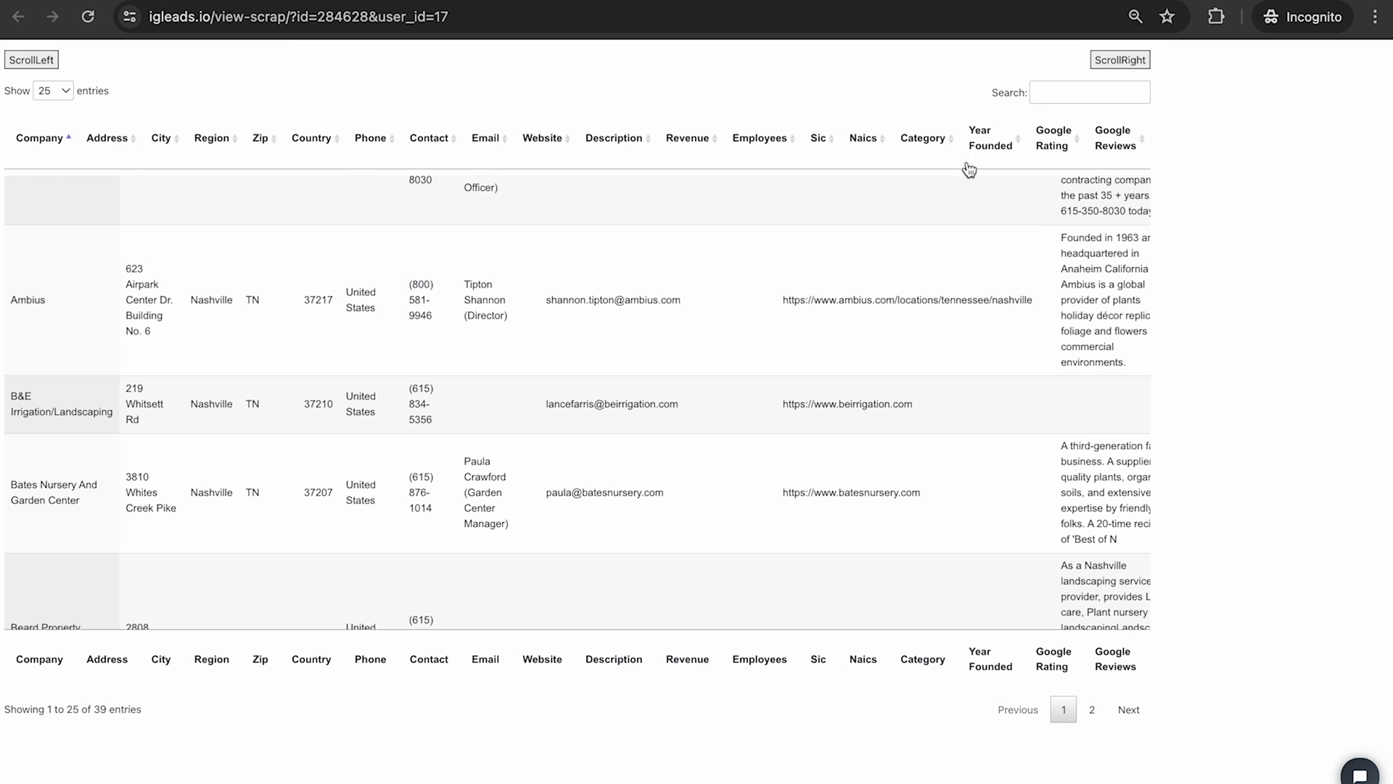
{"action": "scroll", "coordinate": [1045, 254], "scroll_direction": "right", "scroll_amount": 4}
{"action": "scroll", "coordinate": [1045, 258], "scroll_direction": "left", "scroll_amount": 4}
{"action": "scroll", "coordinate": [803, 268], "scroll_direction": "right", "scroll_amount": 15}
{"action": "scroll", "coordinate": [803, 269], "scroll_direction": "left", "scroll_amount": 15}
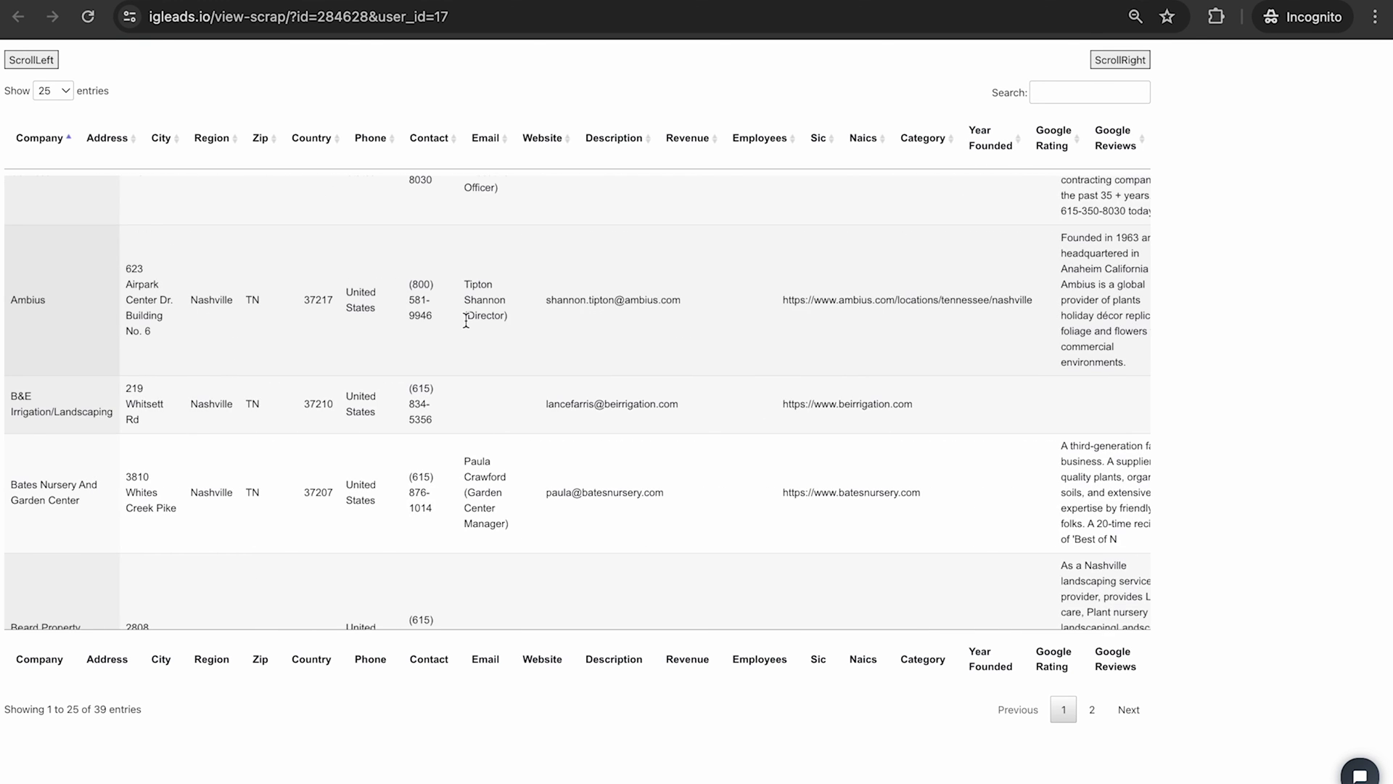
{"action": "scroll", "coordinate": [466, 326], "scroll_direction": "down", "scroll_amount": 5}
{"action": "scroll", "coordinate": [466, 326], "scroll_direction": "up", "scroll_amount": 5}
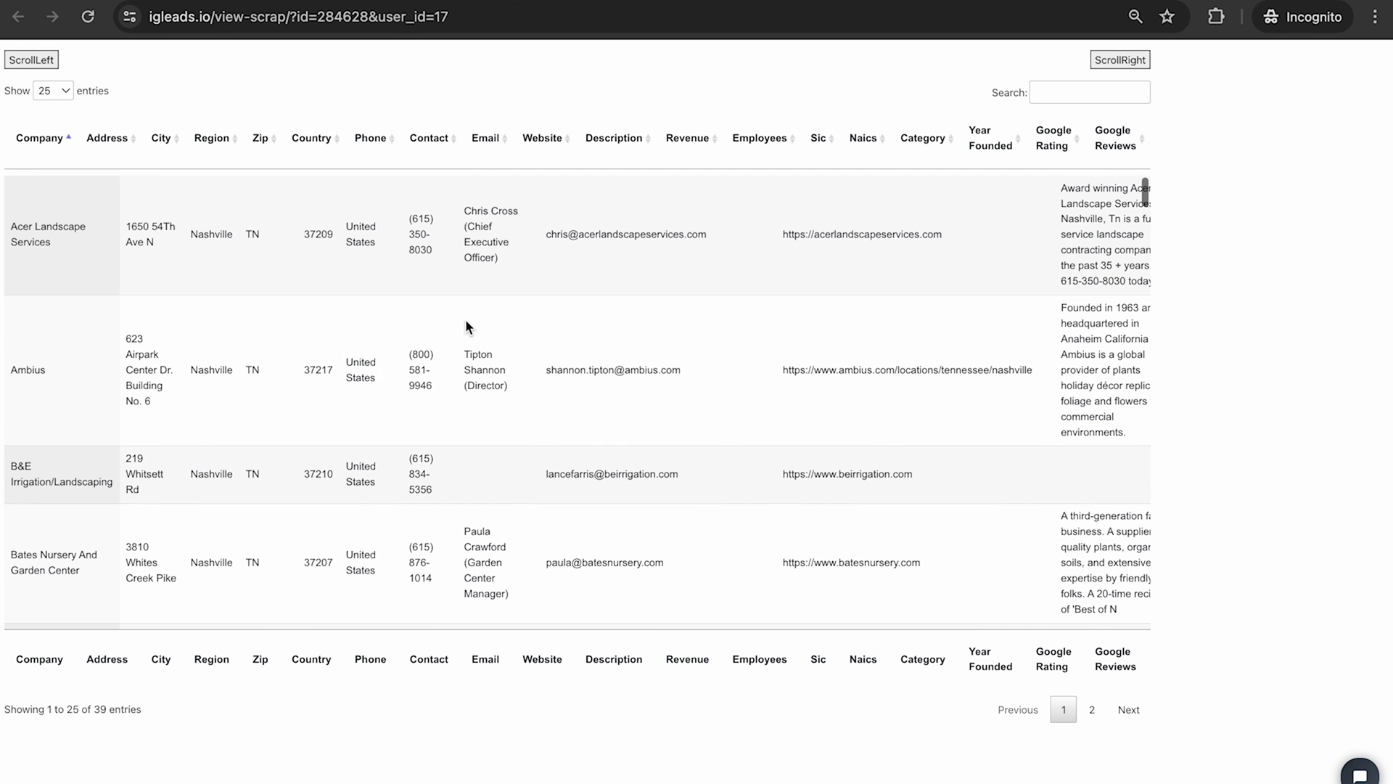
{"action": "scroll", "coordinate": [443, 385], "scroll_direction": "down", "scroll_amount": 2}
{"action": "scroll", "coordinate": [418, 444], "scroll_direction": "down", "scroll_amount": 8}
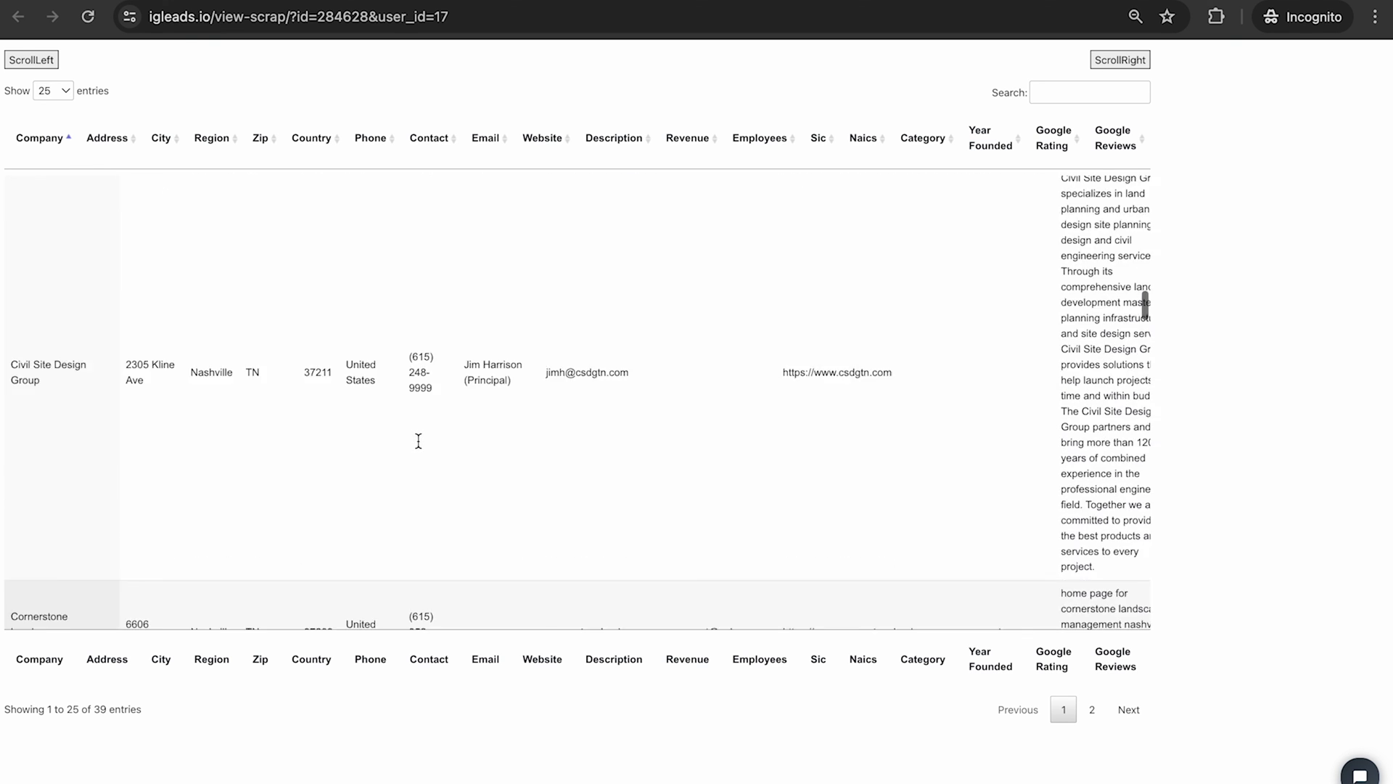
{"action": "scroll", "coordinate": [419, 445], "scroll_direction": "down", "scroll_amount": 10}
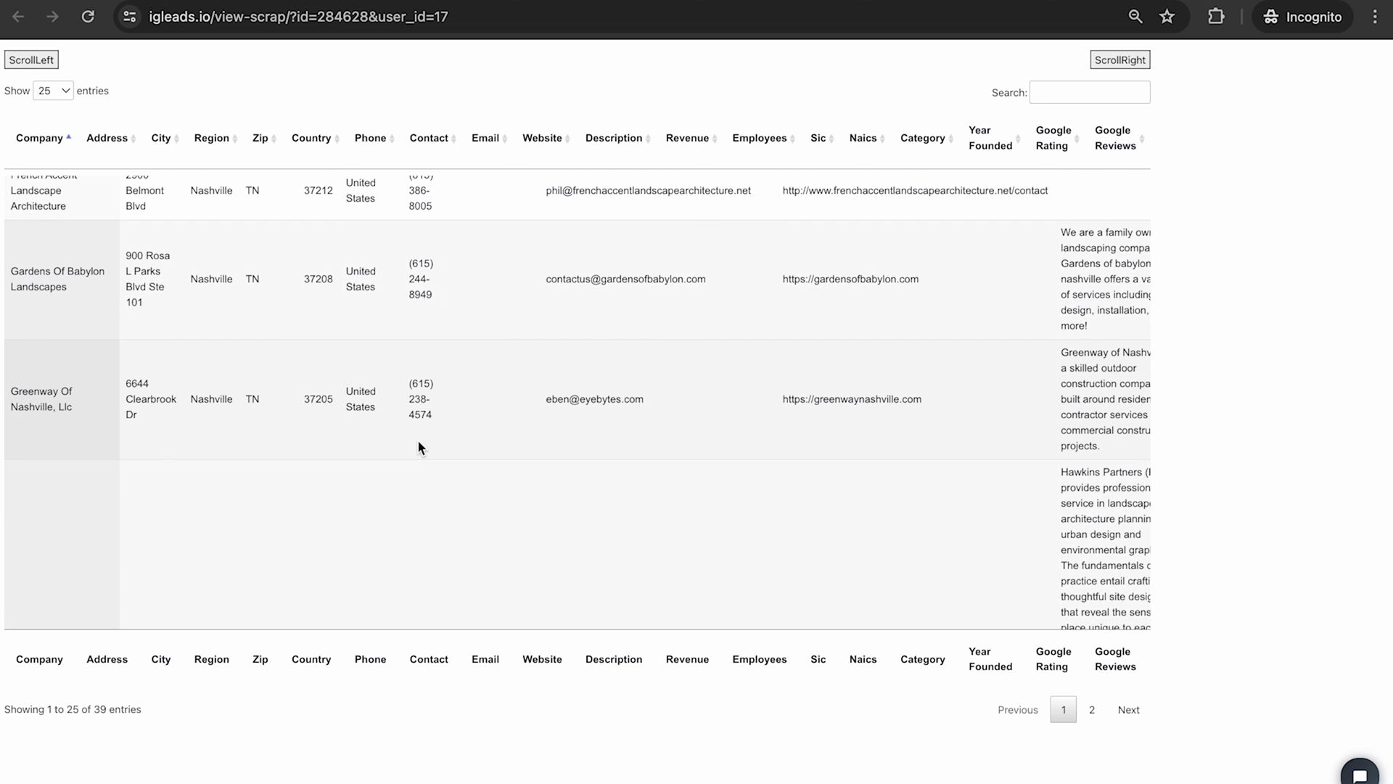
Step: Close the lead table with Ctrl+W and scroll Scraping Results back to the top
{"action": "key", "text": "ctrl+w"}
{"action": "scroll", "coordinate": [490, 437], "scroll_direction": "down", "scroll_amount": 5}
{"action": "scroll", "coordinate": [491, 439], "scroll_direction": "up", "scroll_amount": 5}
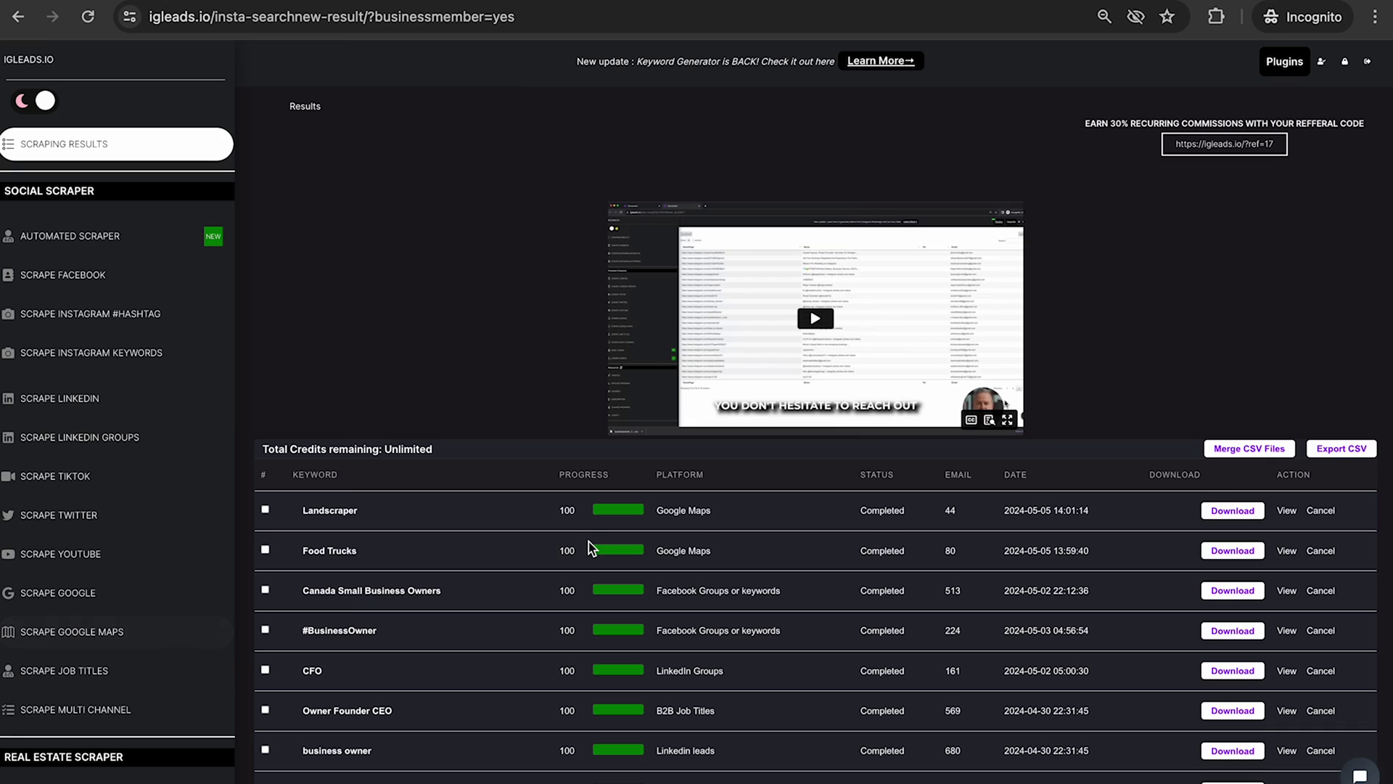